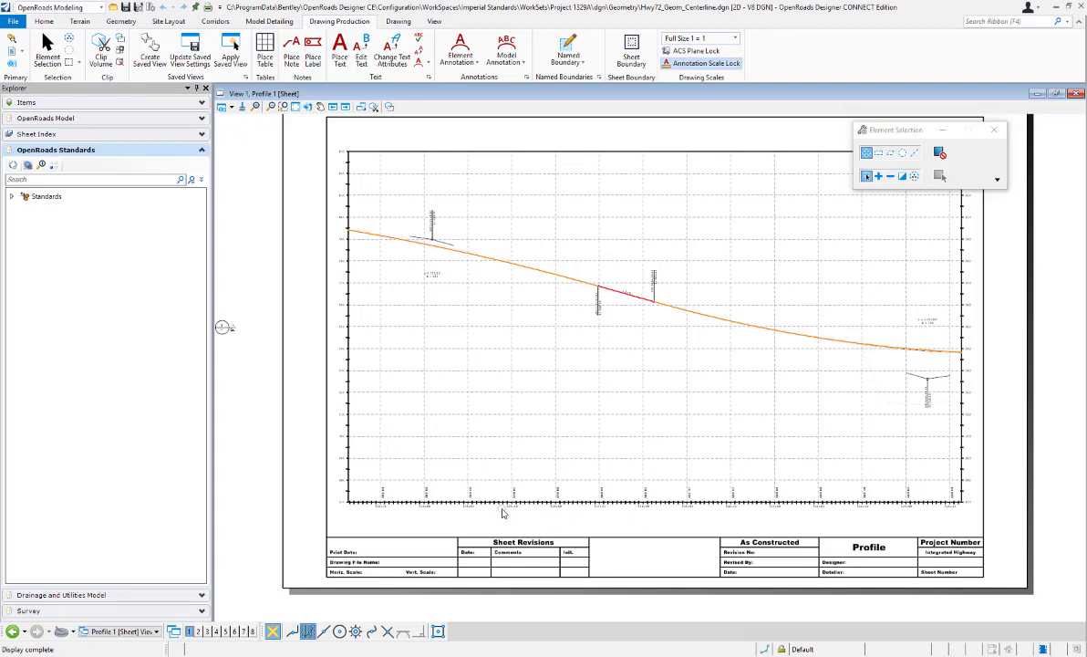
Open the view group list from the Profile 1 sheet's bottom toolbar
left_click(155, 631)
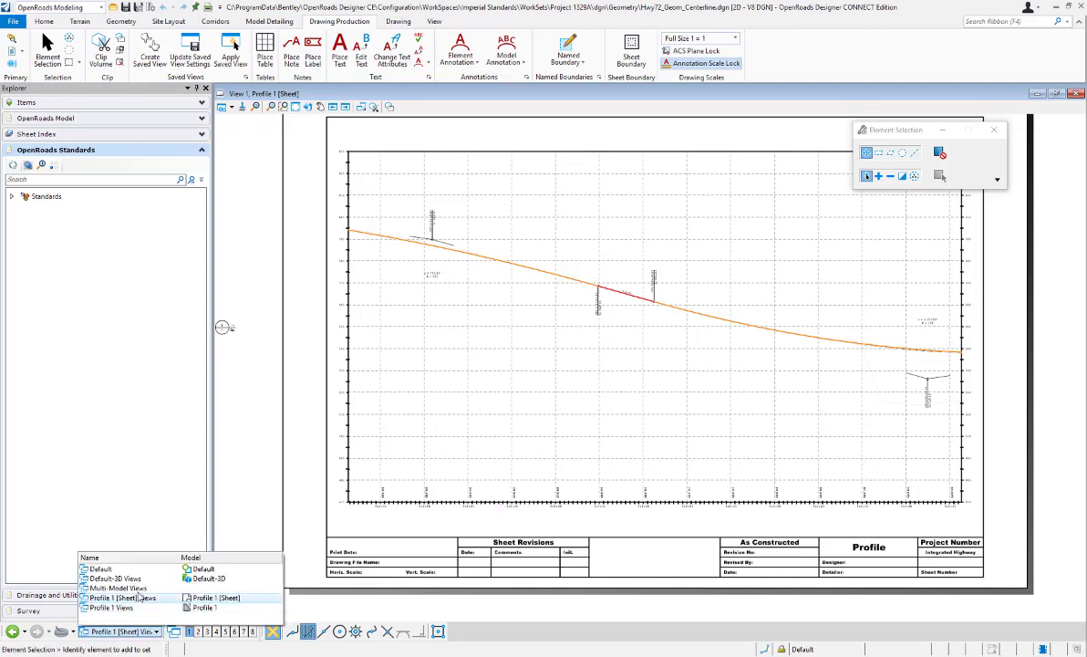
Switch to Multi-Model Views and start new text with an Element Properties field
left_click(101, 587)
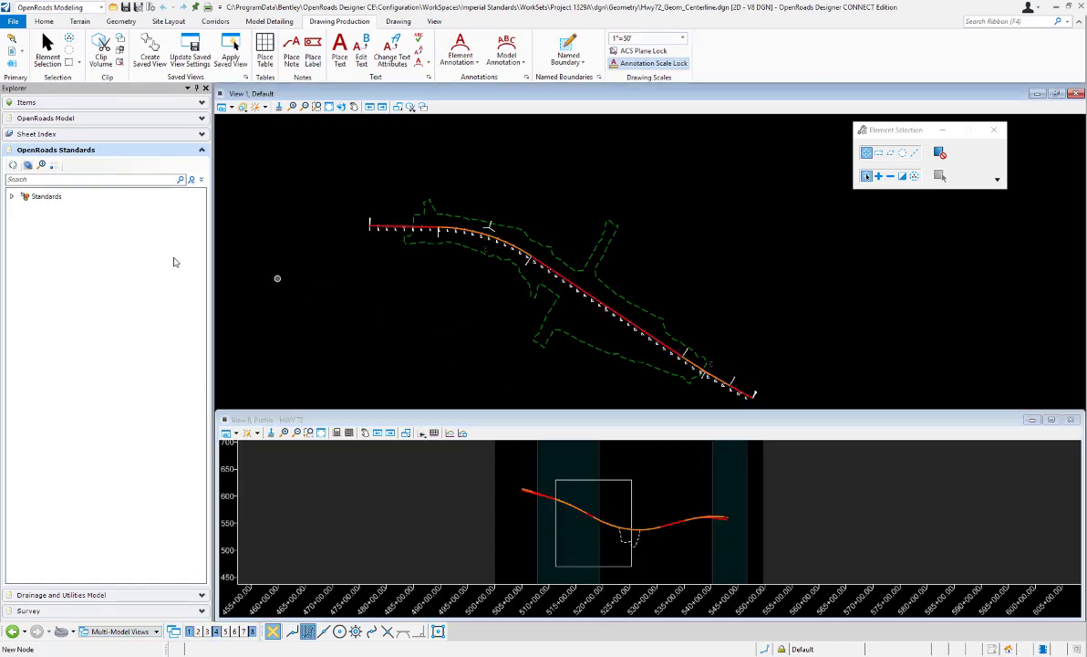
left_click(316, 106)
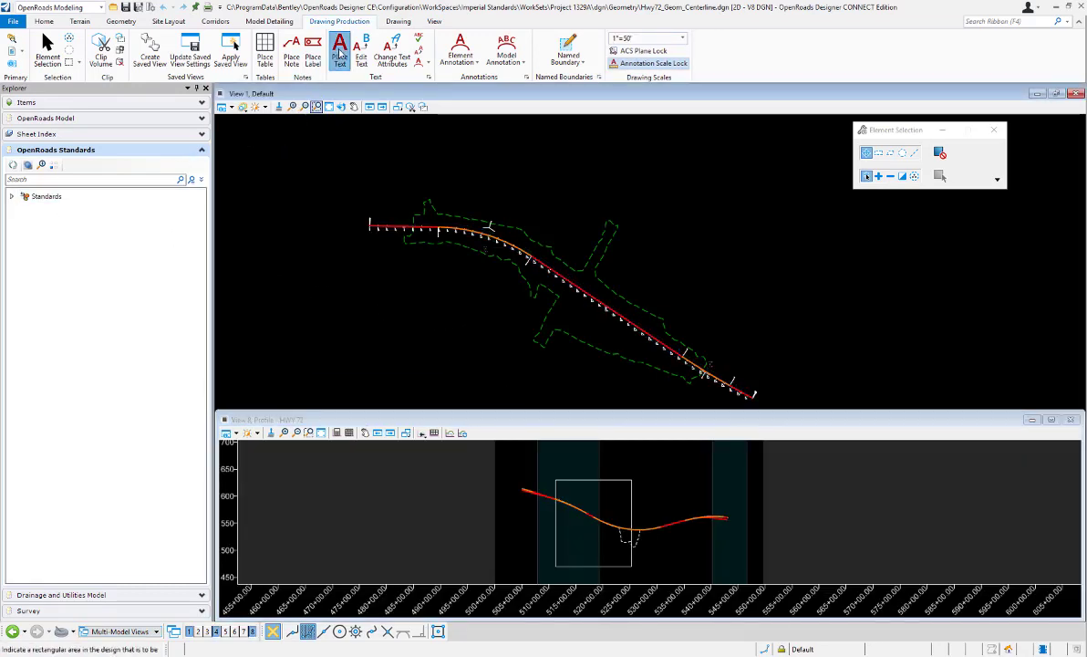
left_click(340, 53)
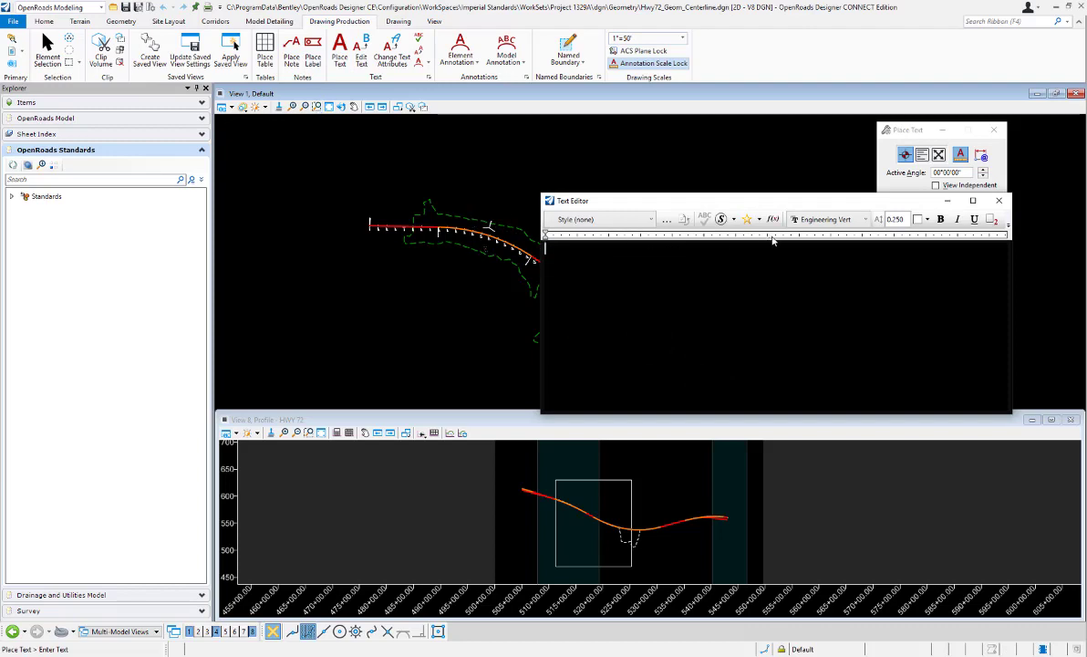
left_click_drag(730, 200, 614, 165)
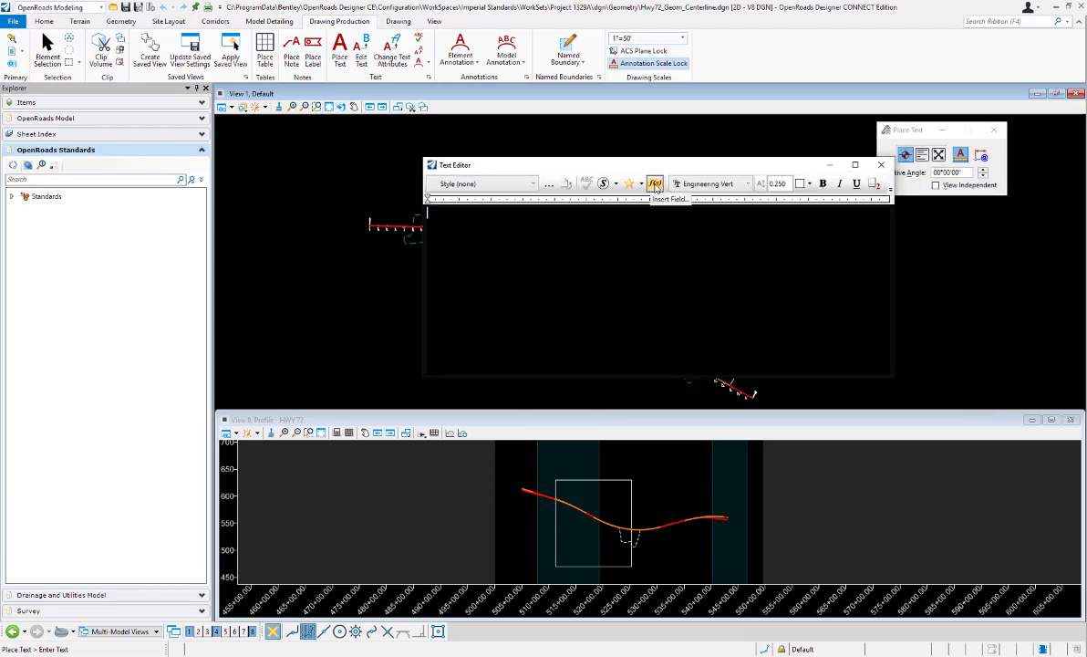
left_click(655, 185)
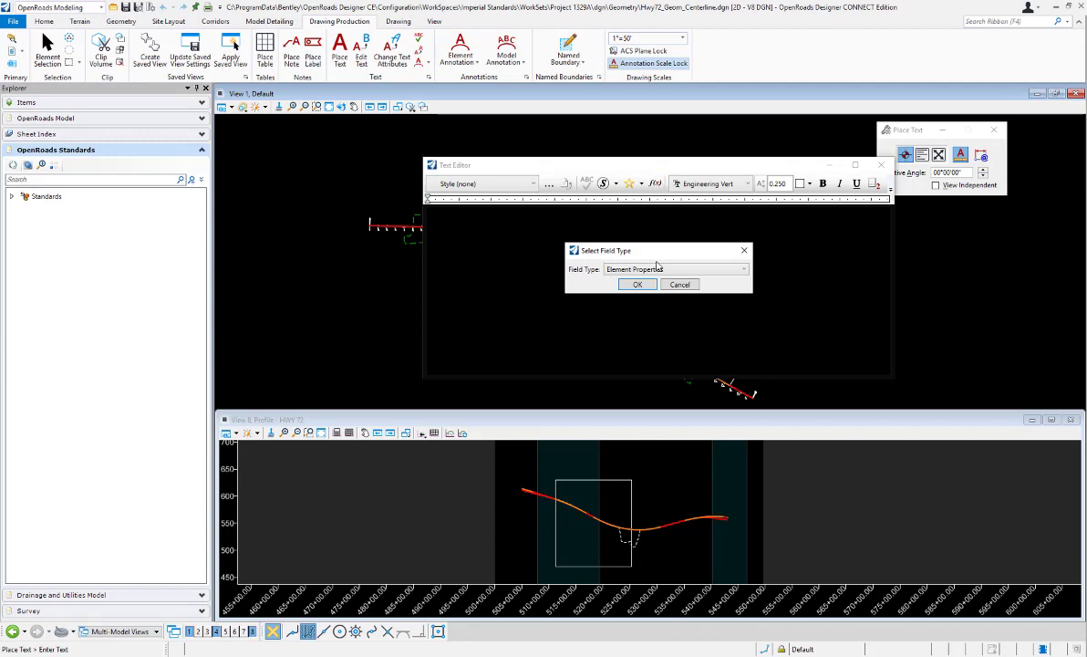
left_click(638, 284)
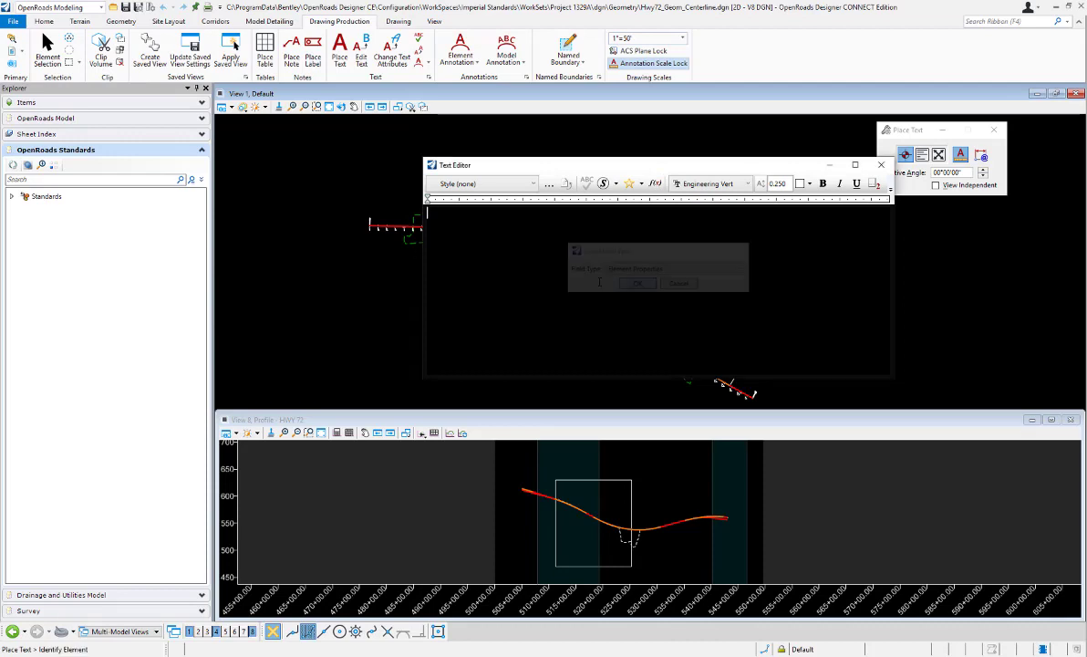
scroll(396, 229, "up", 5)
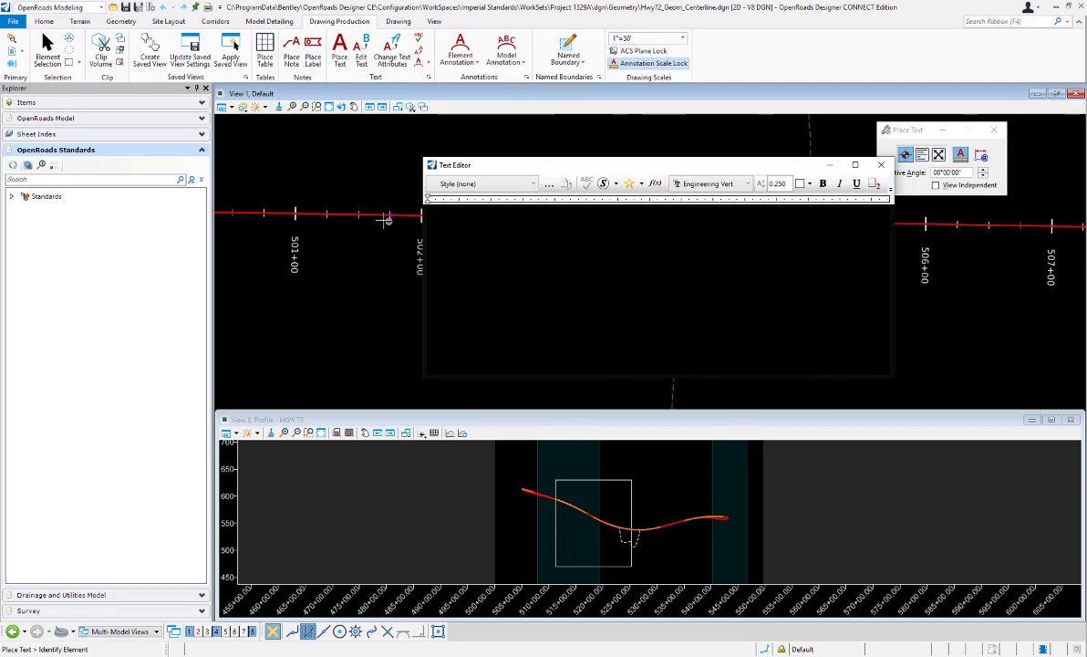
Insert the HWY 72 alignment's Feature Name property as a field in the text
mouse_move(377, 217)
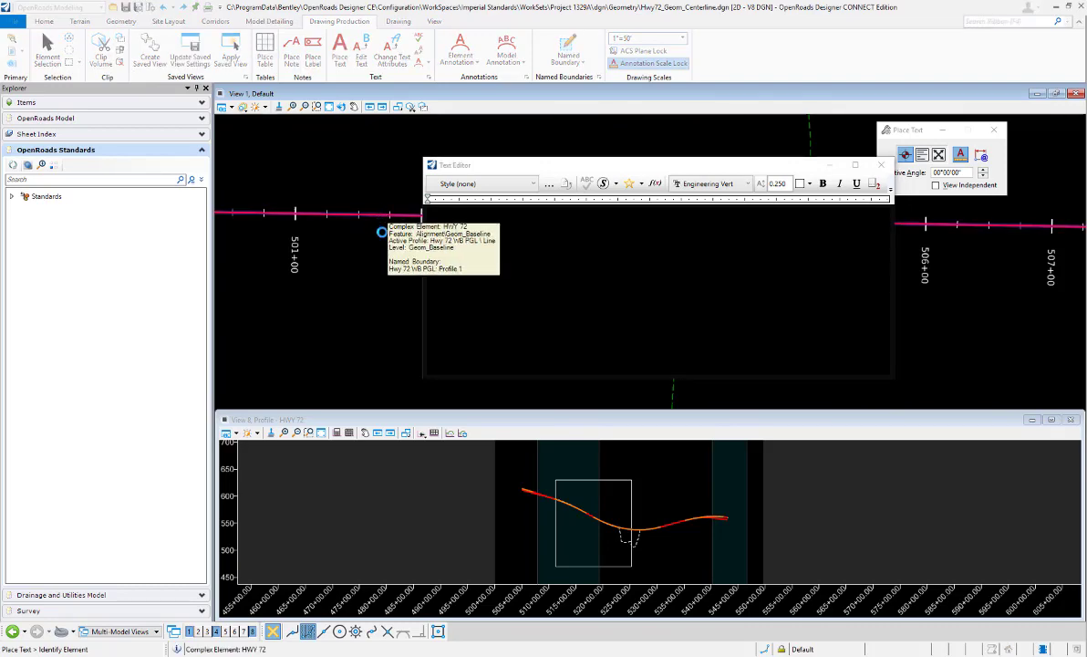
left_click(376, 217)
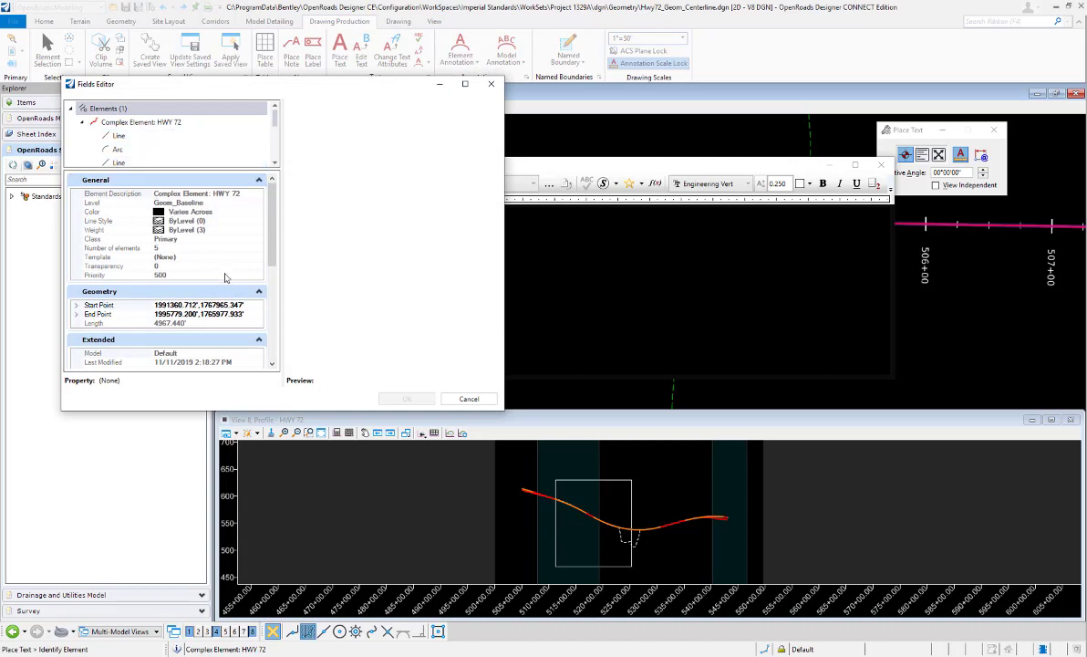
left_click_drag(275, 240, 270, 340)
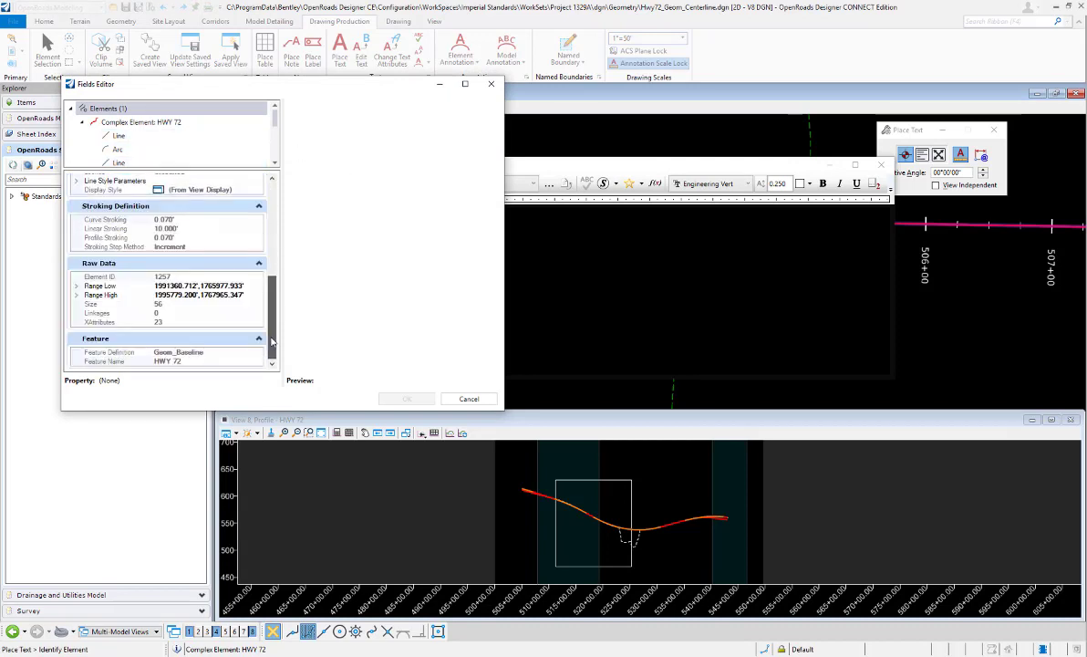
left_click(167, 362)
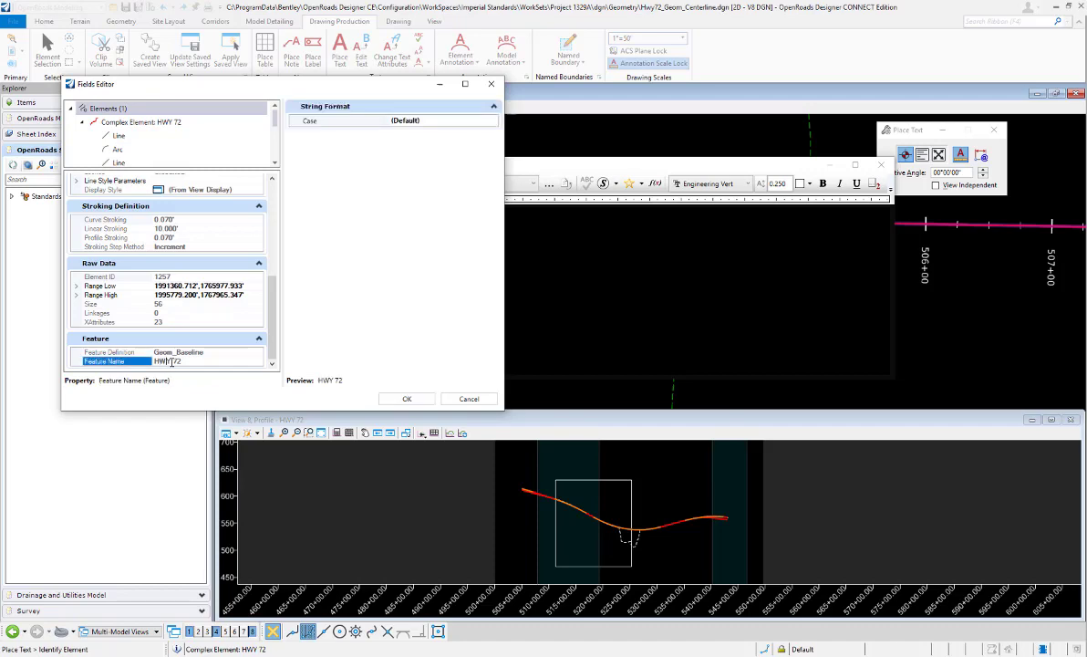
left_click(406, 398)
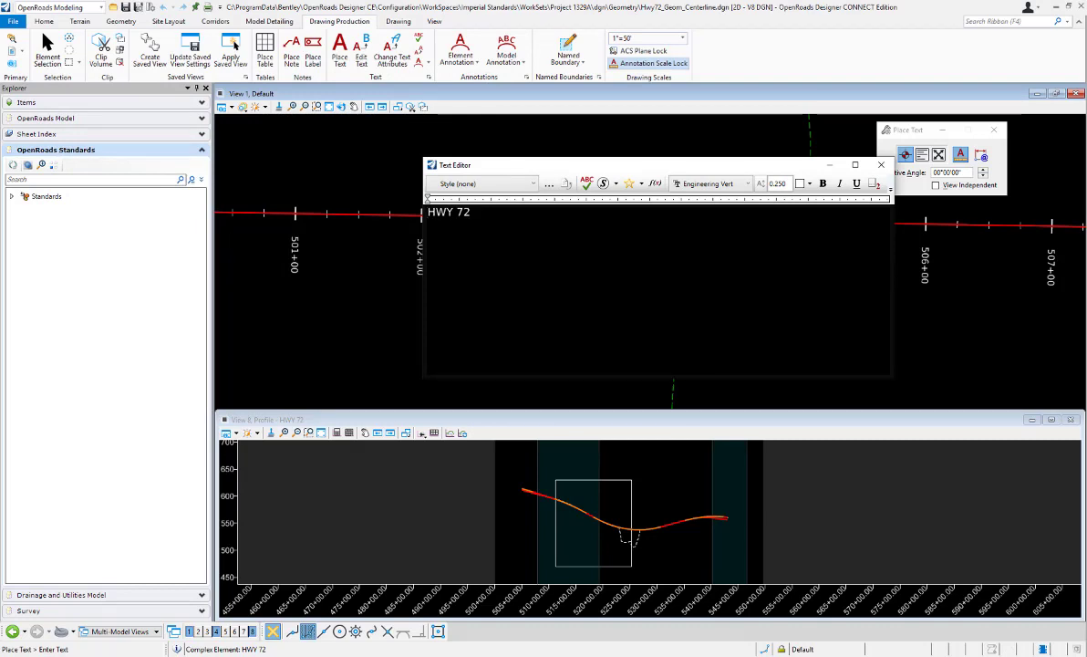
Wrap the field as Alignment name = "HWY 72" and save it as a text favorite
type("Align")
type("ment nam")
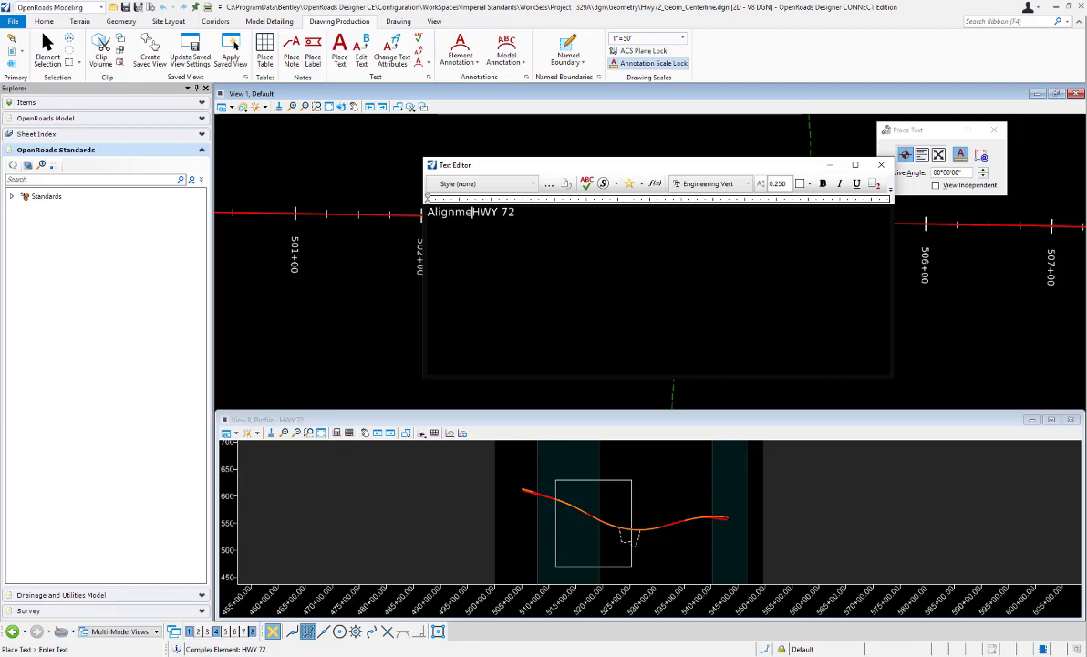
type("e")
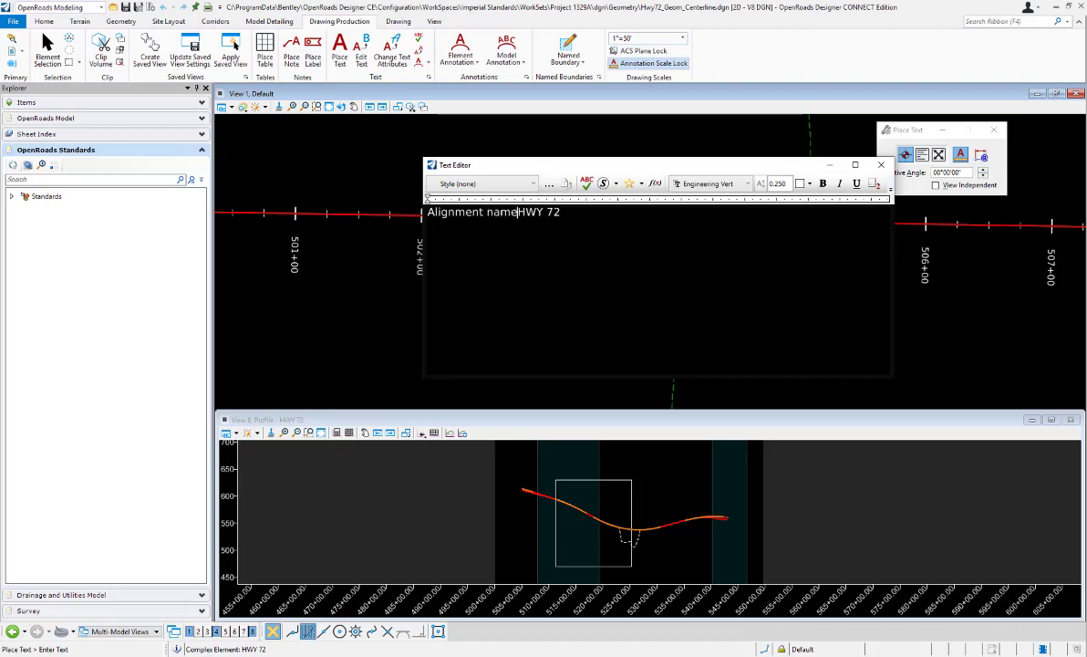
type(" = \"")
left_click(581, 212)
key("ctrl+a")
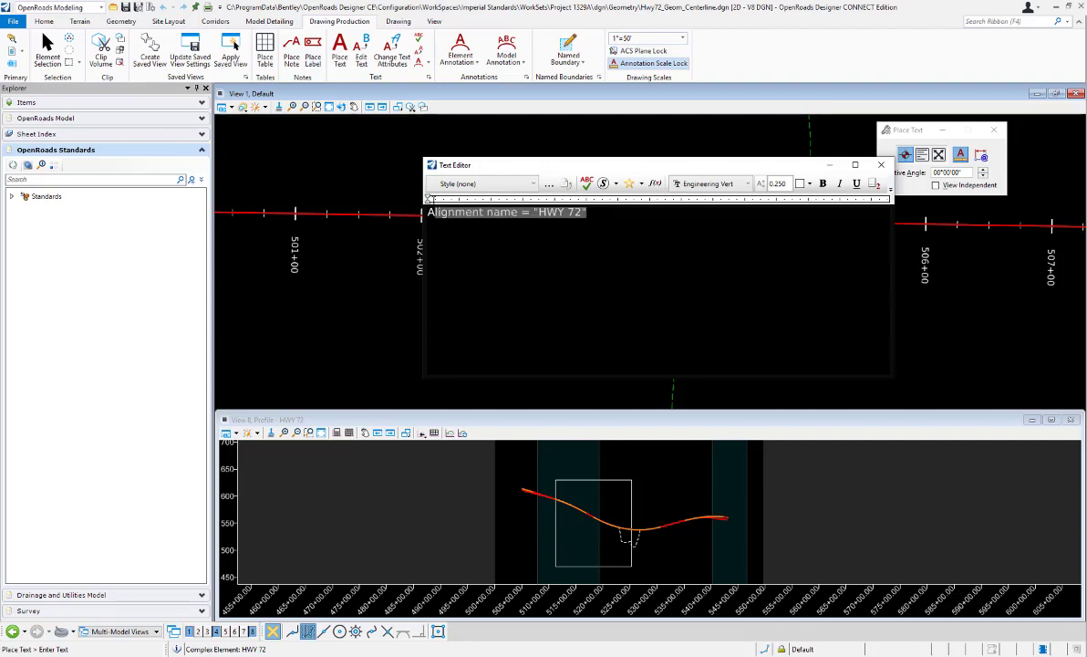
right_click(483, 219)
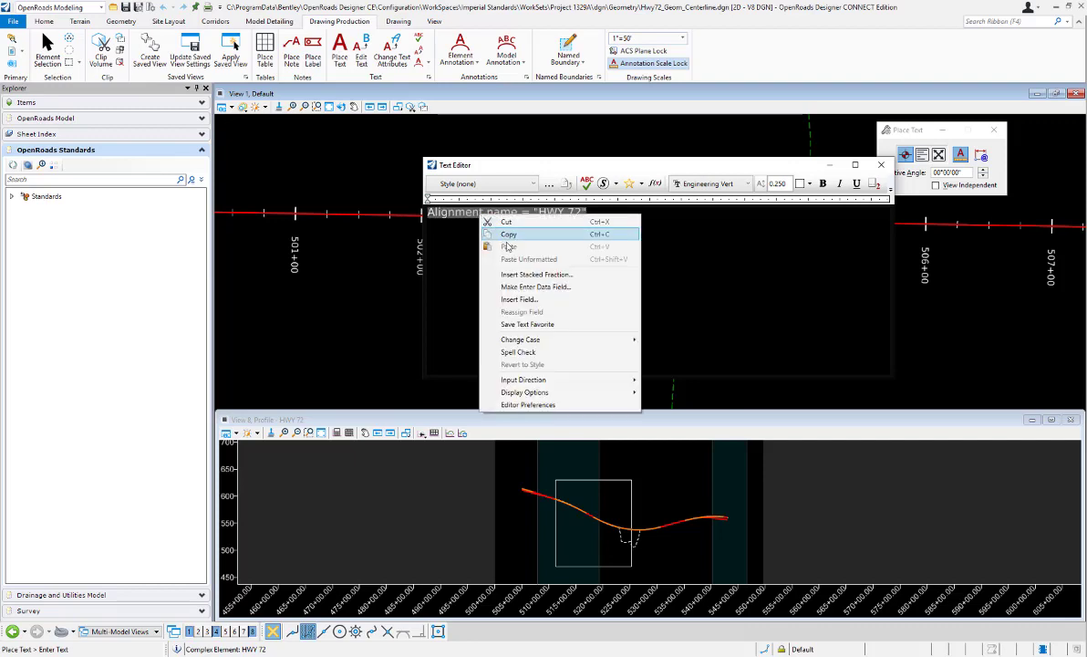
left_click(548, 324)
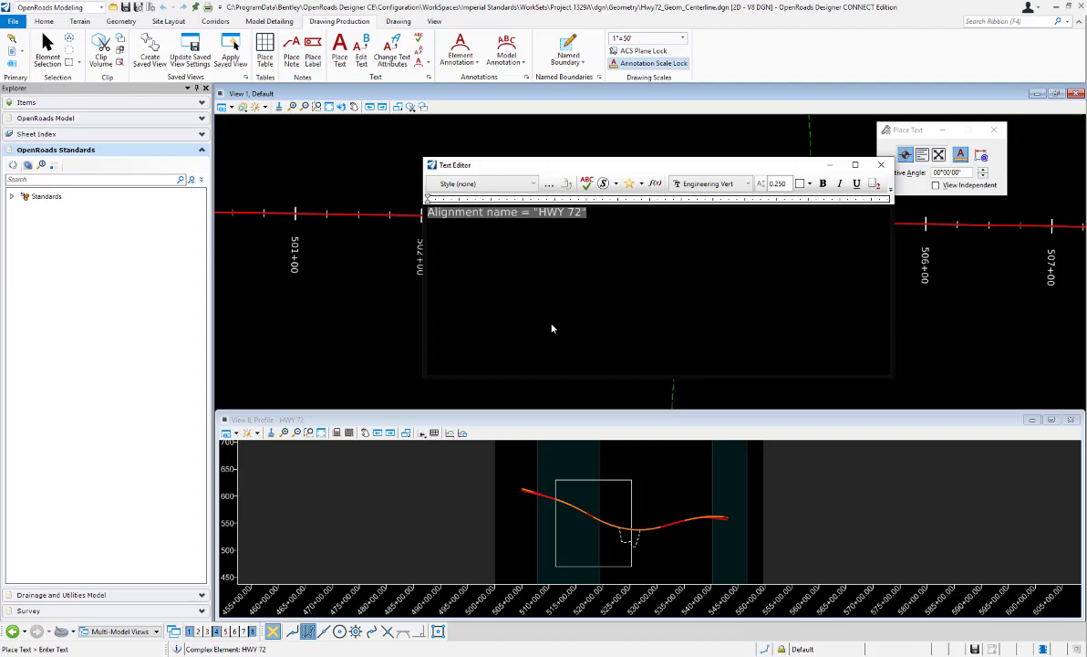
key("Return")
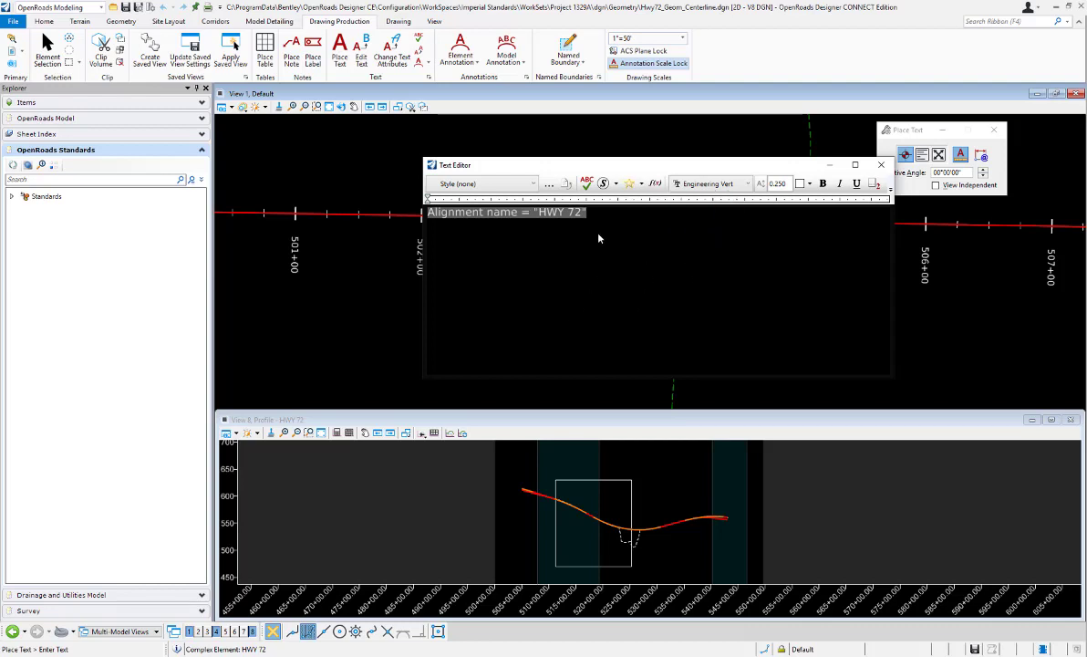
Rename the new favorite to ALG NAME PROF, then close the Text Editor
left_click(631, 183)
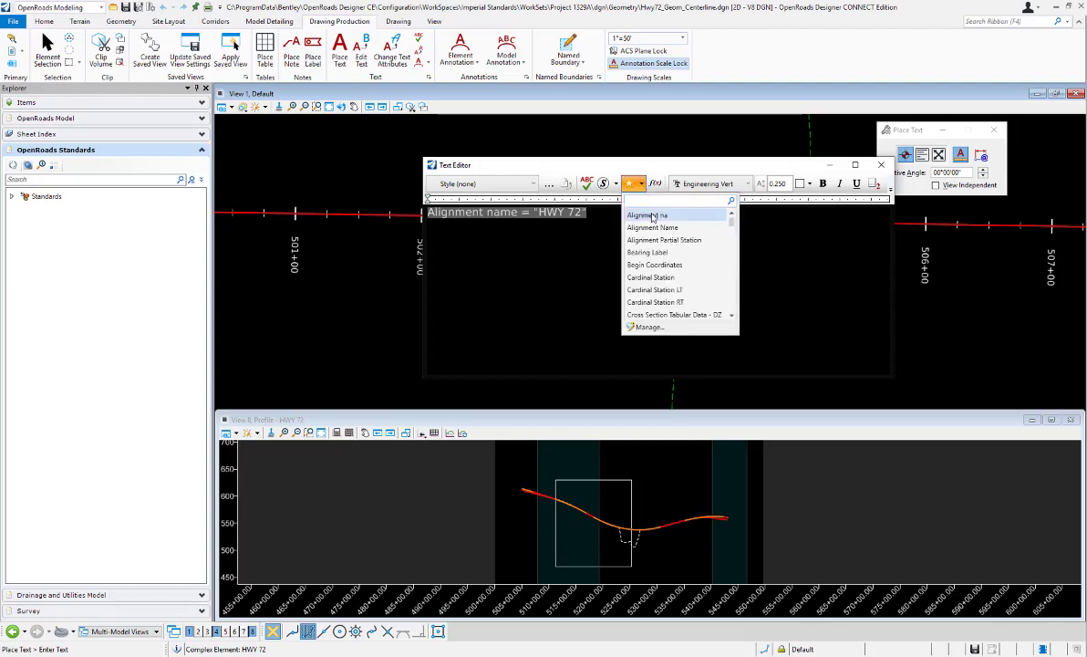
right_click(660, 217)
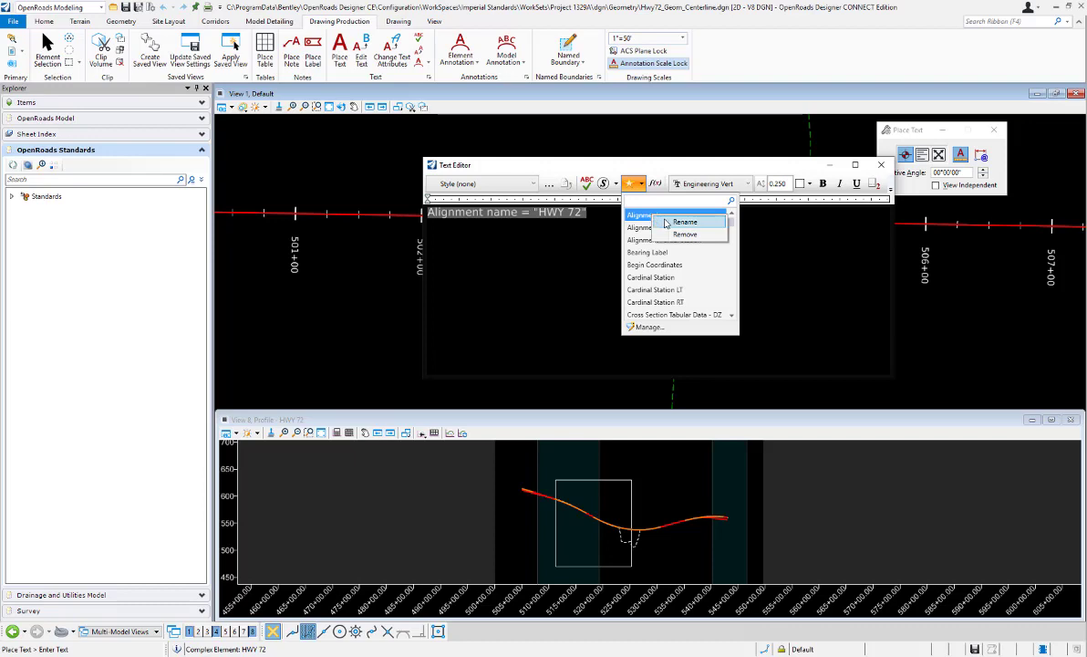
left_click(684, 221)
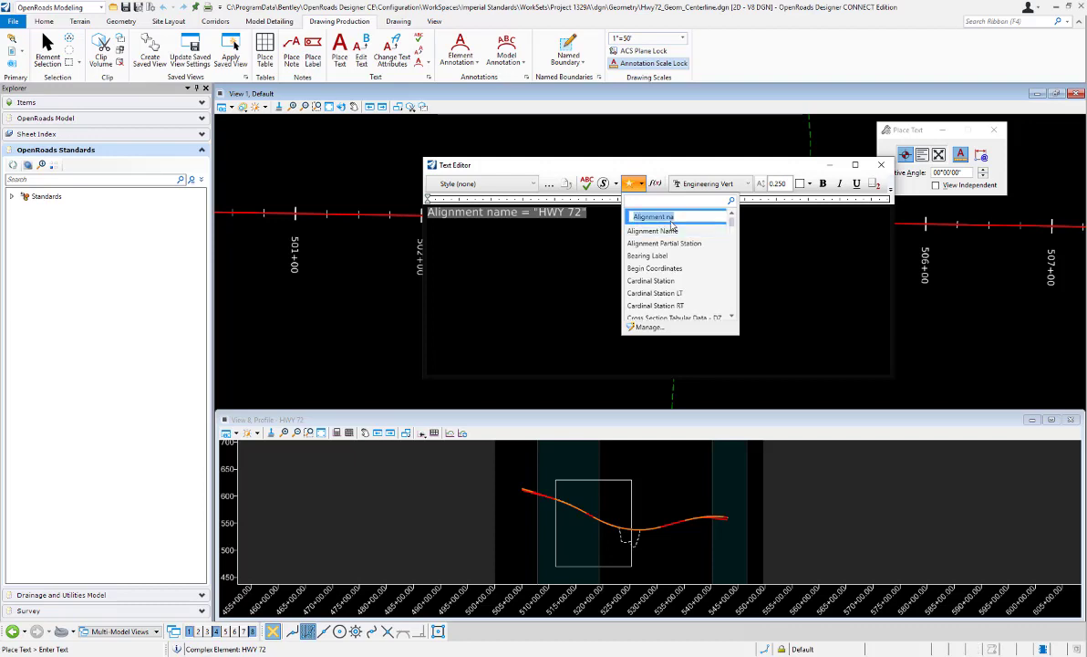
type("ALG NAME PROF")
key("Return")
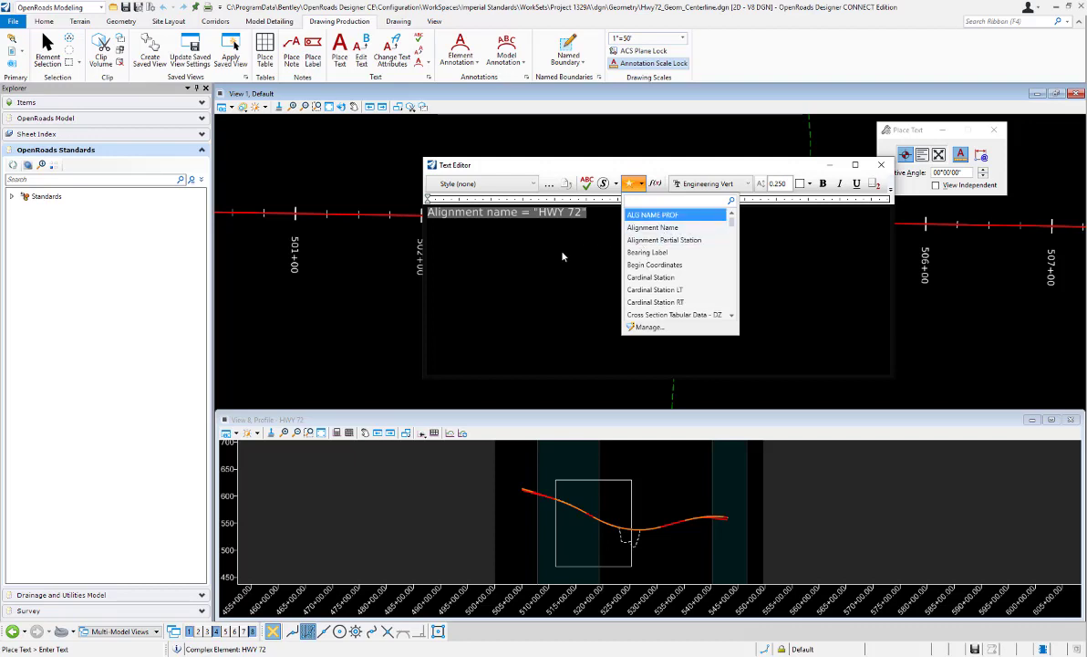
left_click(522, 232)
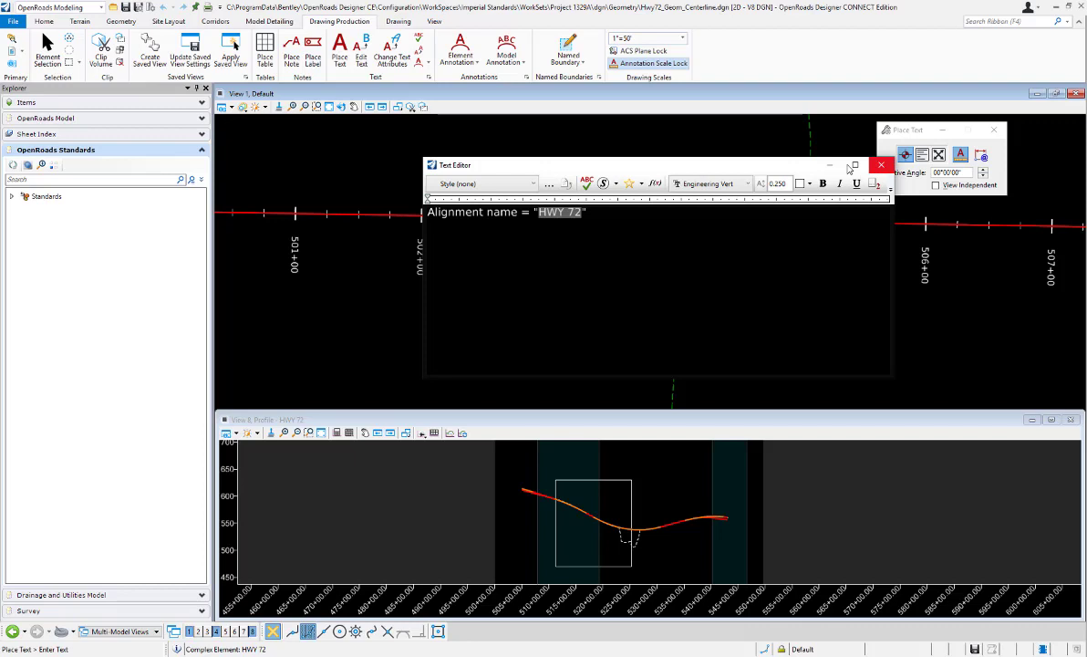
left_click(879, 165)
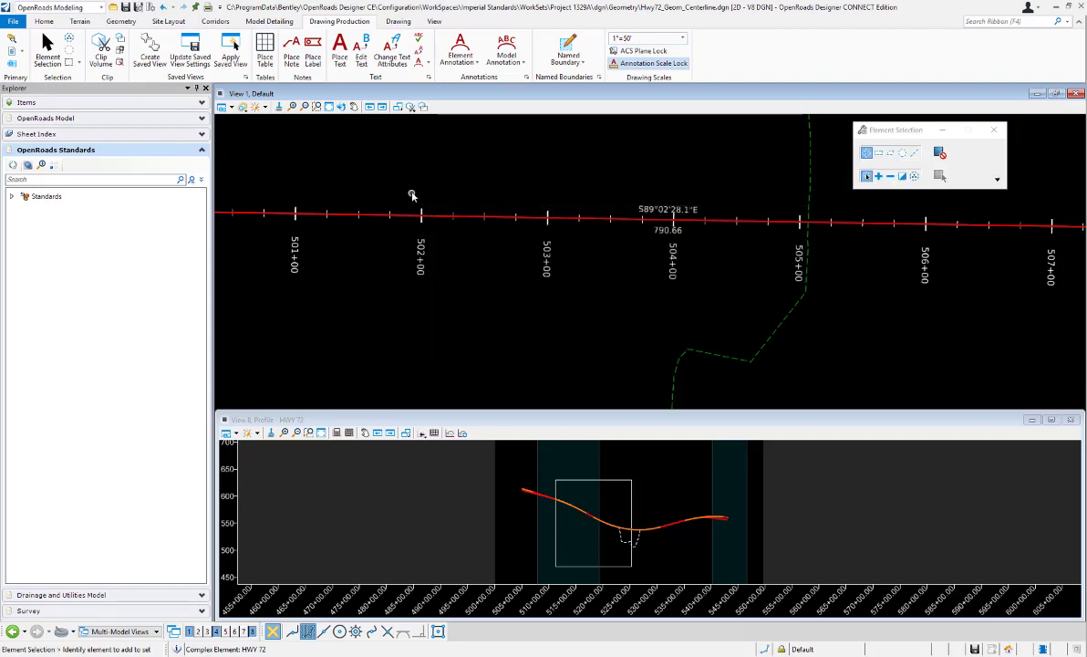
Open Manage Annotations for Standards > Annotation Groups > Profile > Drawing > Profile Grid
left_click(12, 197)
left_click(23, 224)
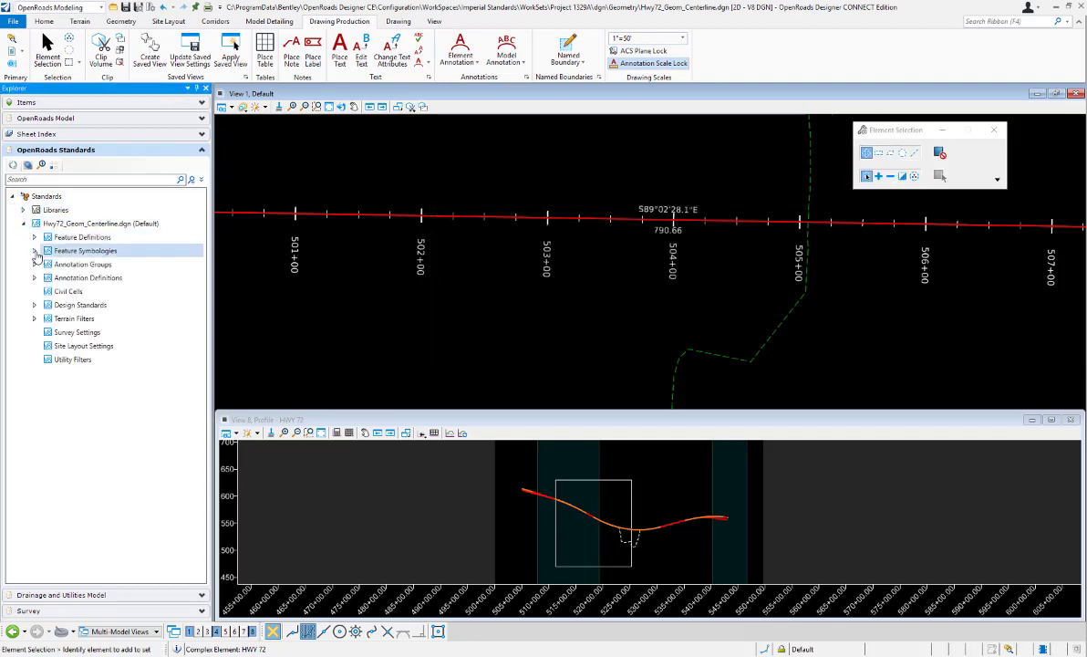
left_click(33, 264)
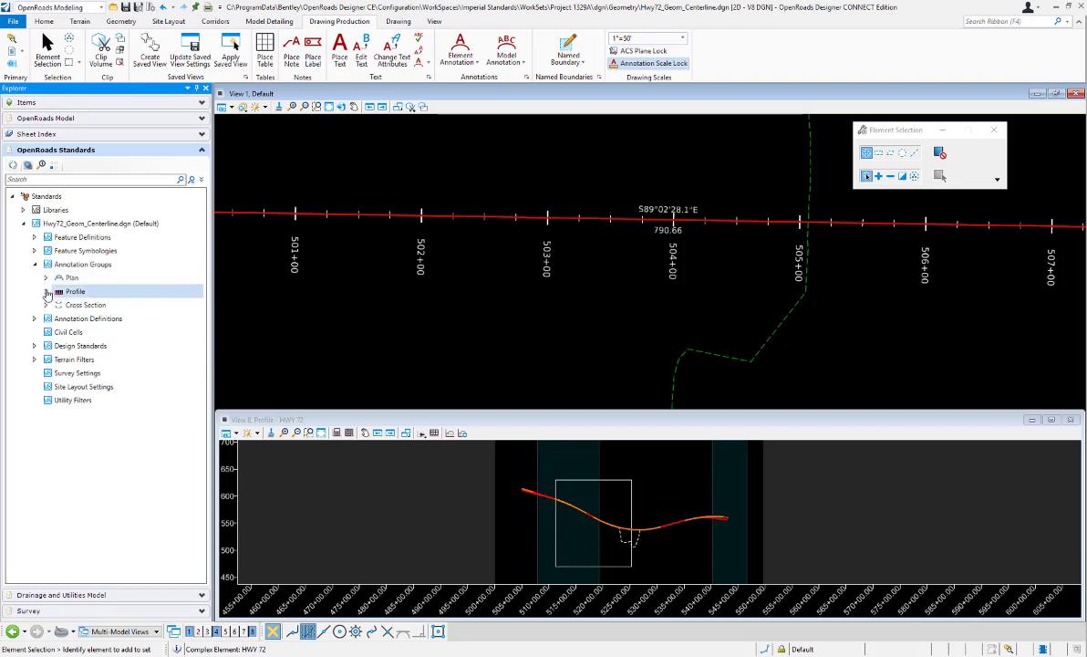
left_click(46, 291)
left_click(58, 305)
left_click(102, 318)
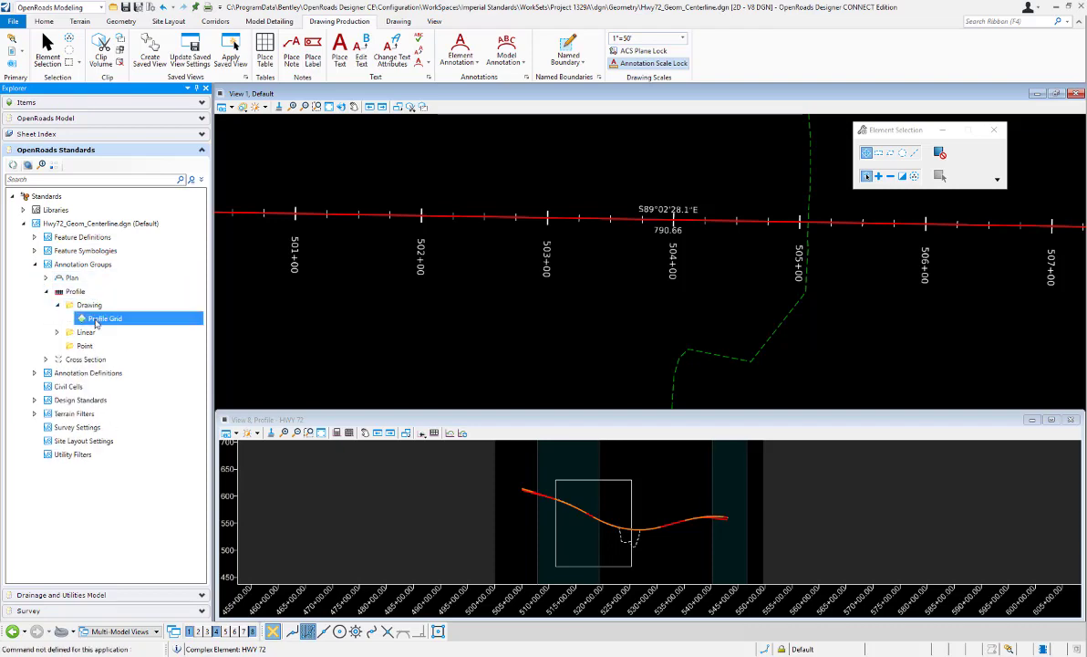
right_click(97, 319)
left_click(123, 325)
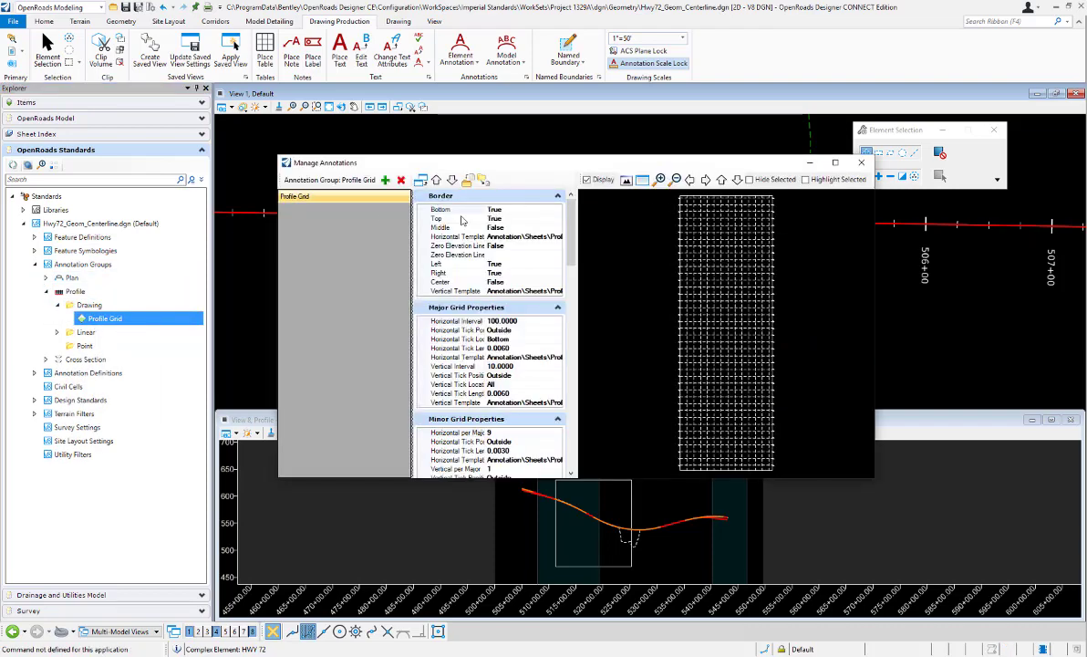
left_click_drag(571, 248, 578, 335)
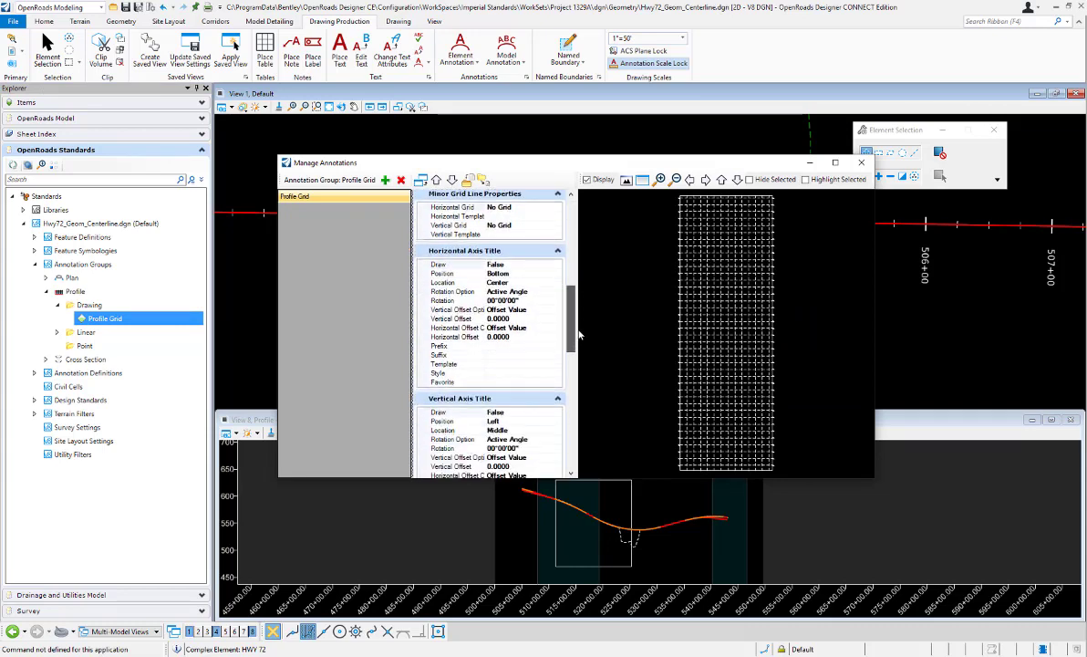
Set the Horizontal Axis Title to the Hwy72_Geom_Centerline favorite, style 0079 bold, Draw True
left_click(501, 381)
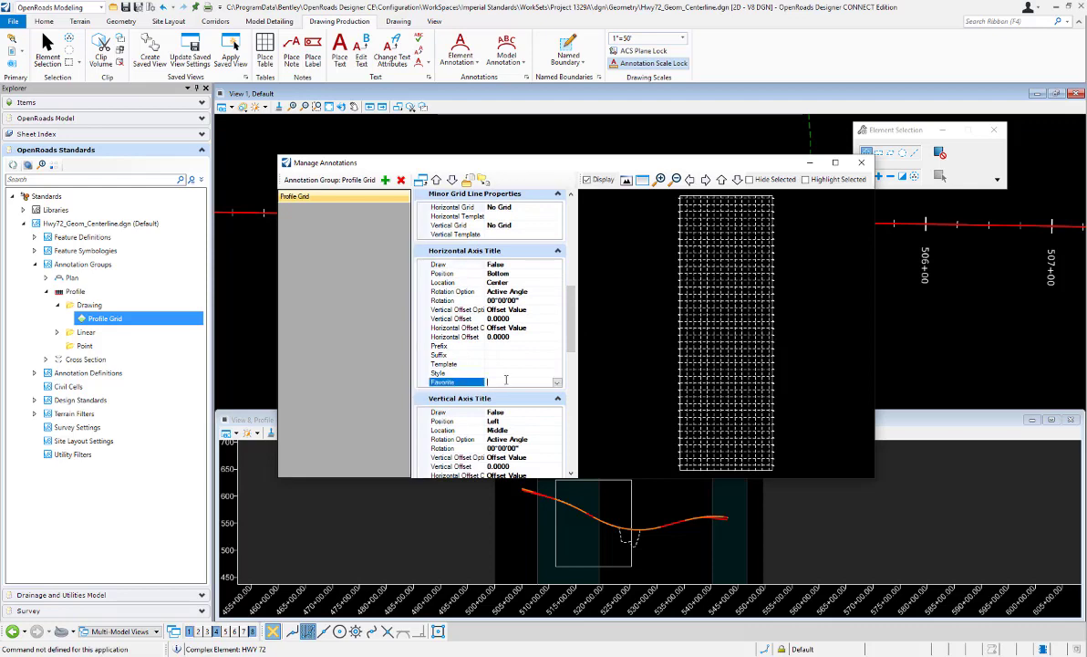
left_click(557, 383)
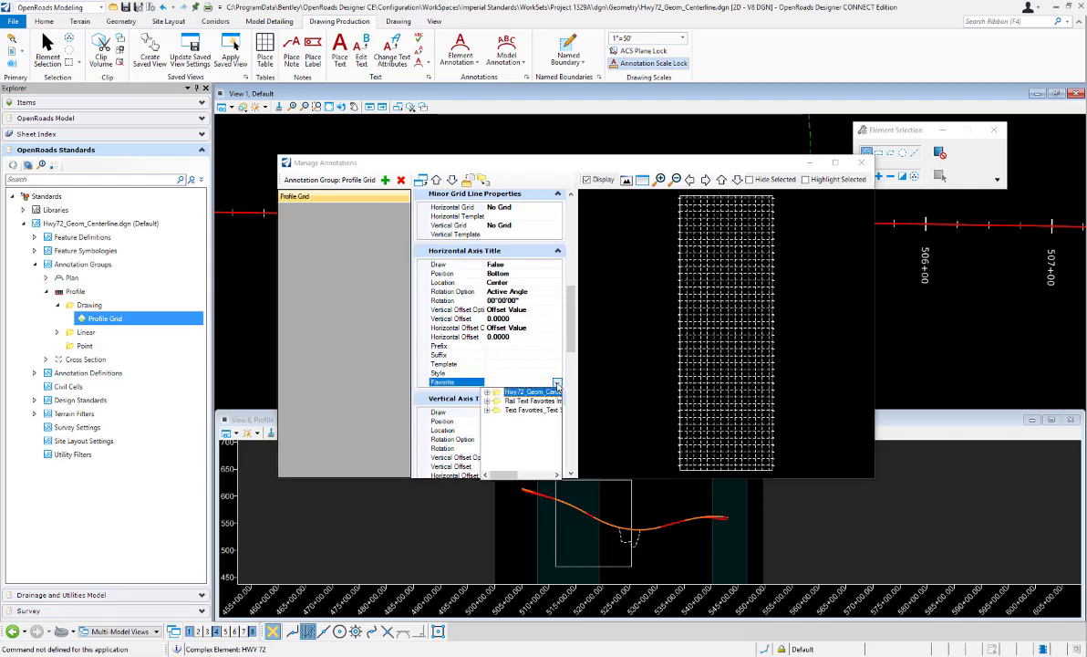
left_click(533, 392)
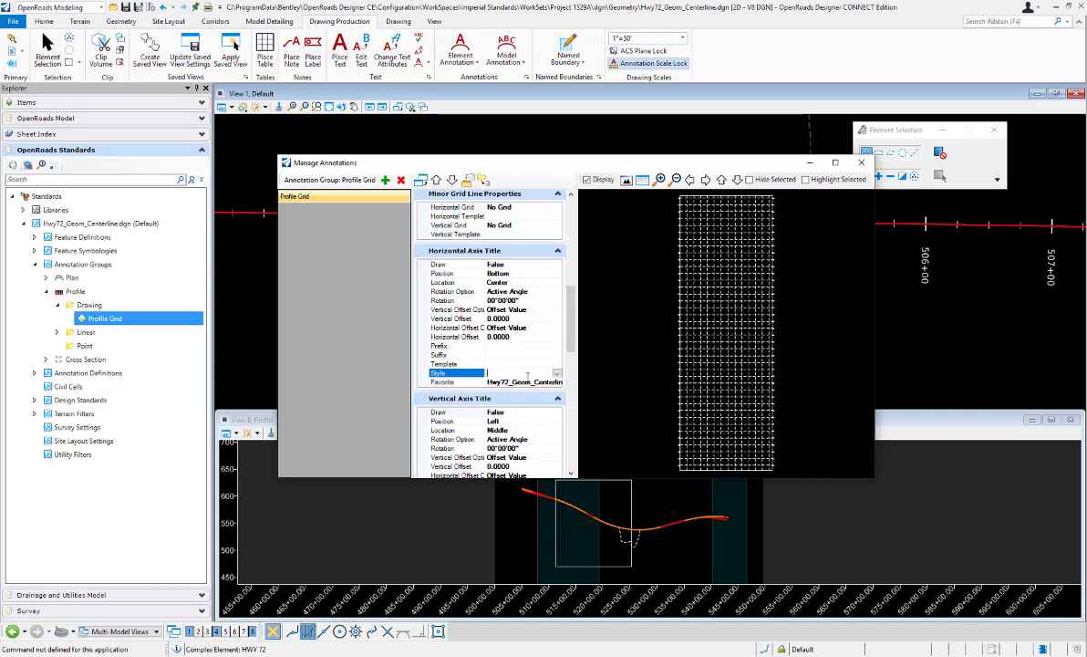
left_click(500, 373)
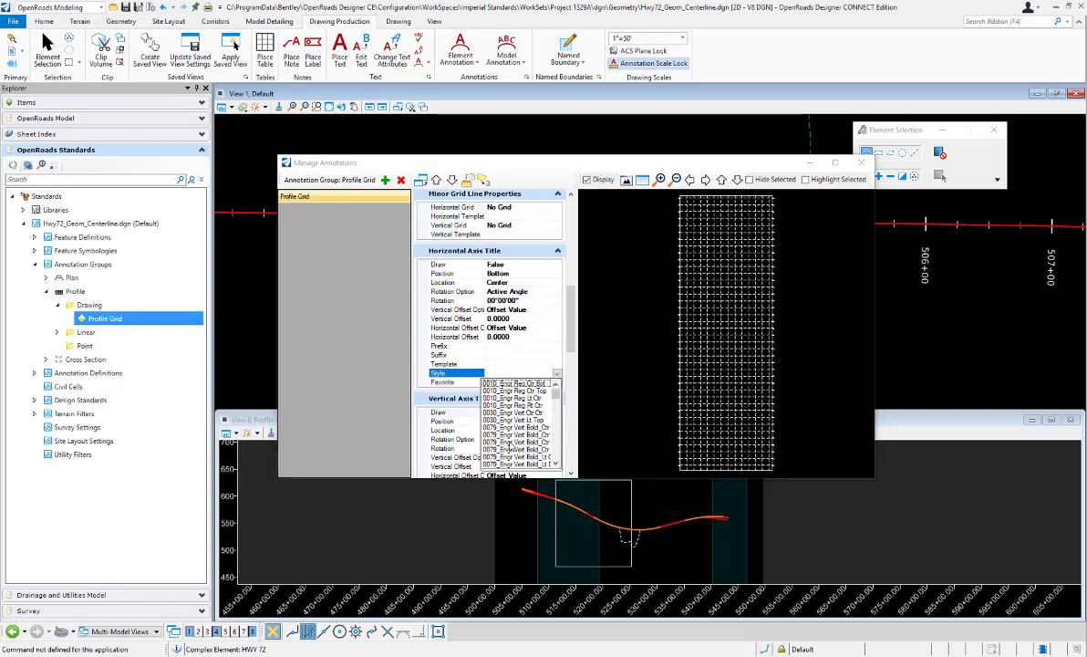
left_click(514, 437)
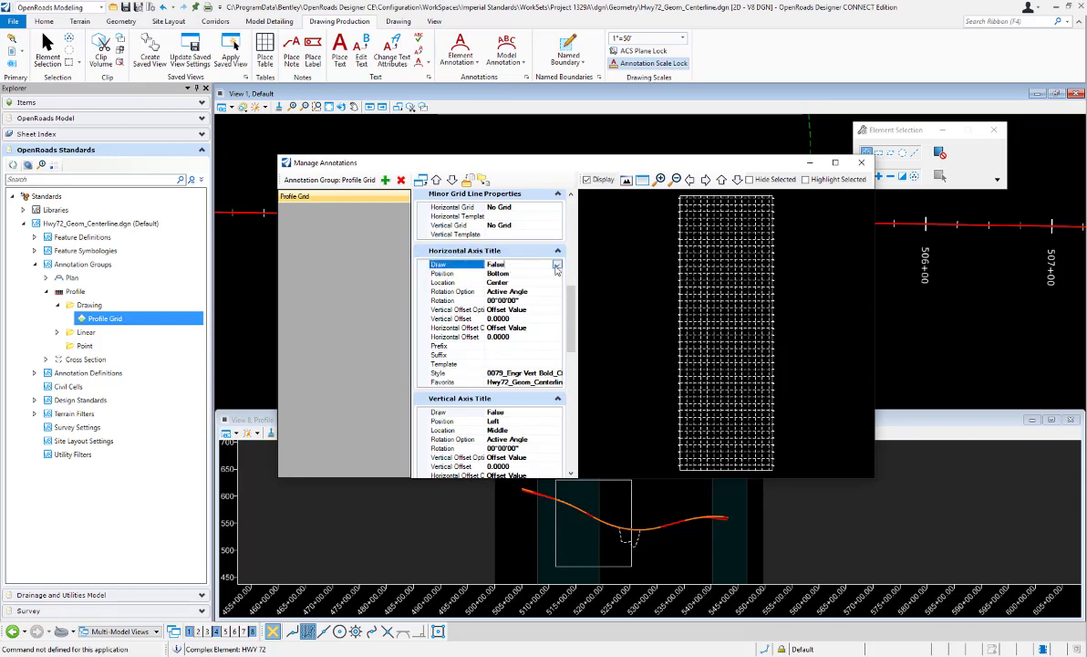
left_click(506, 265)
left_click(497, 283)
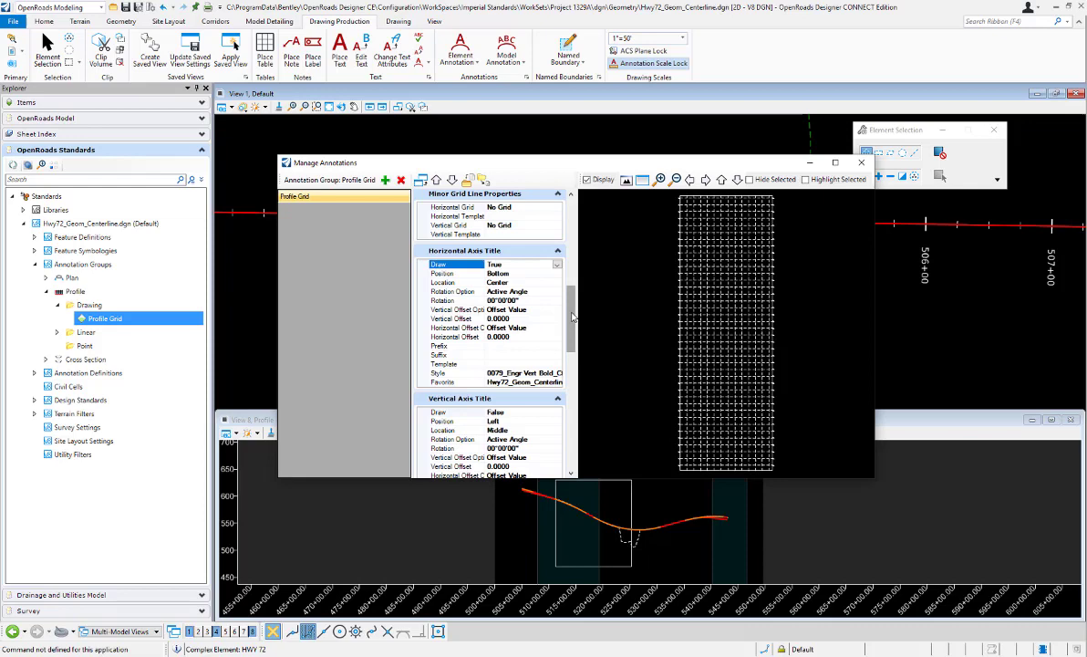
Give the horizontal axis title a -0.0400 vertical offset and close Manage Annotations
left_click_drag(571, 321, 574, 397)
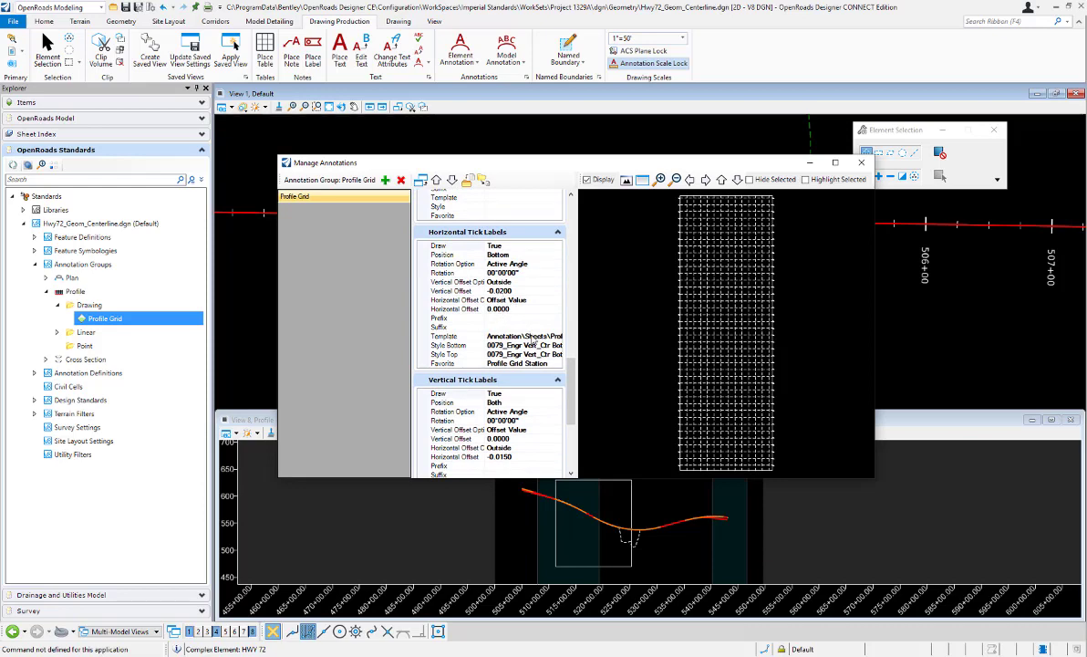
left_click_drag(572, 376, 551, 311)
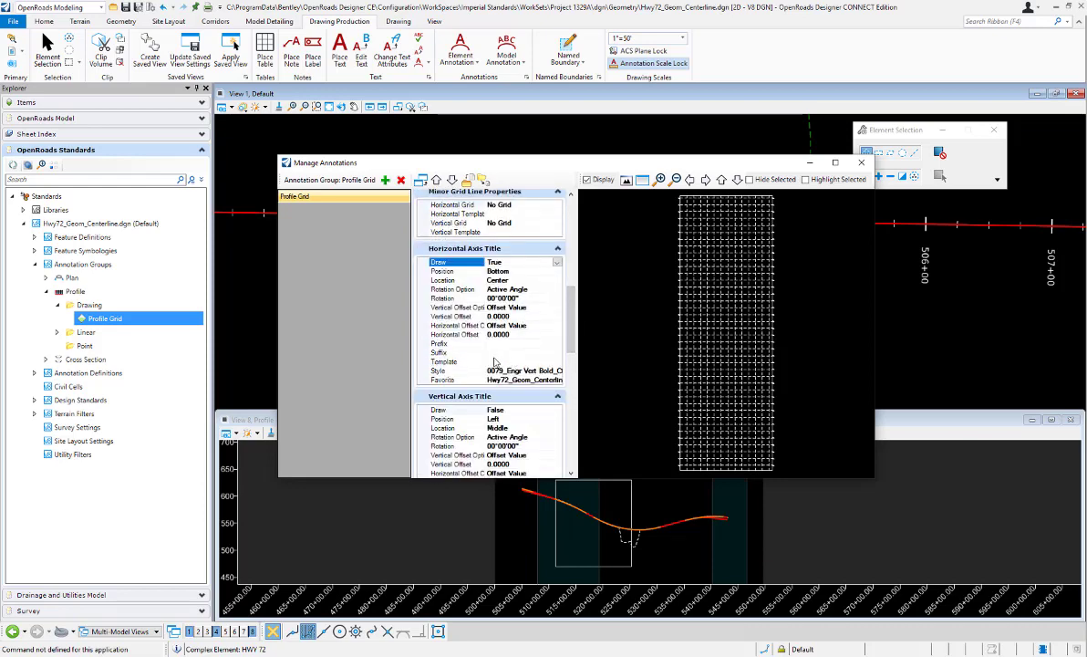
left_click(498, 317)
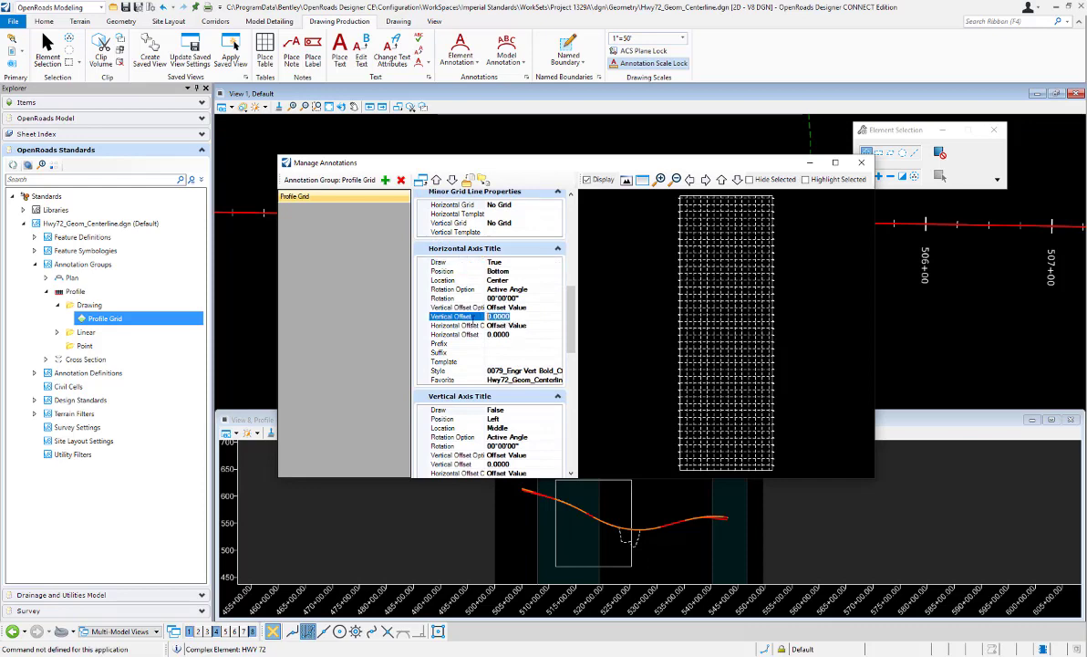
type("-.04")
key("Tab")
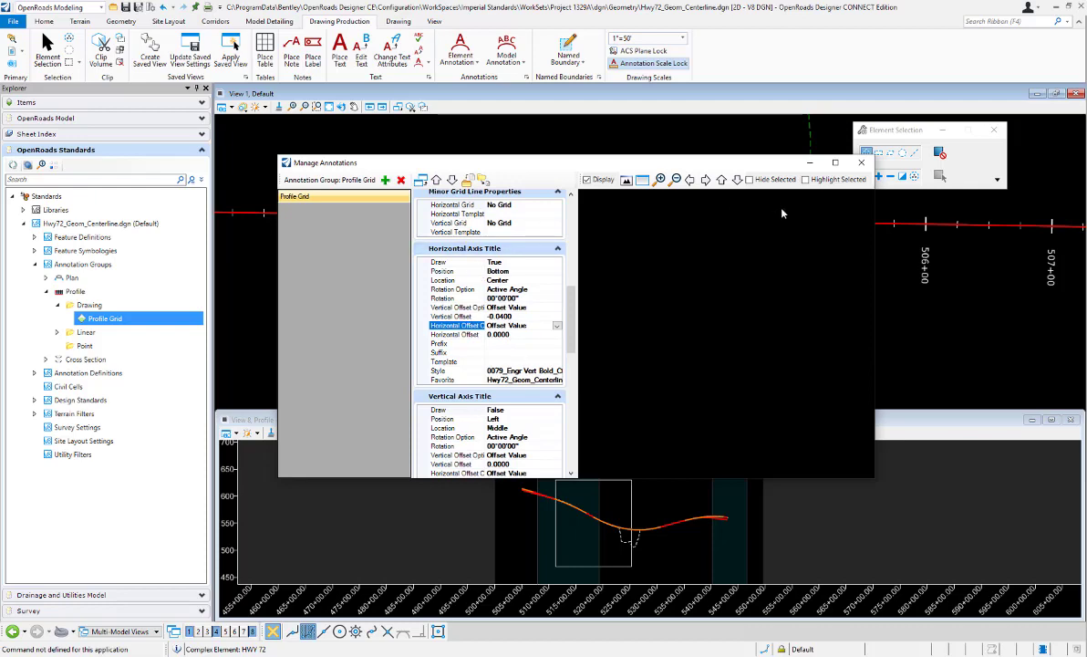
left_click(861, 162)
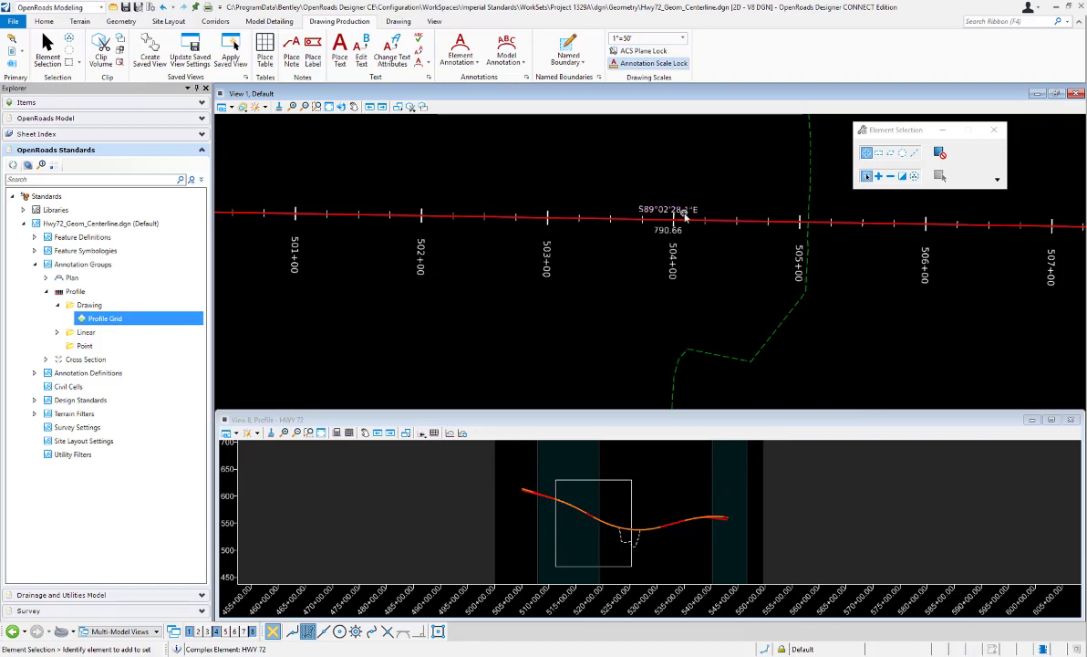
Create the Profile 2 drawing from the Hwy 72 WB PGL named boundary
left_click(600, 78)
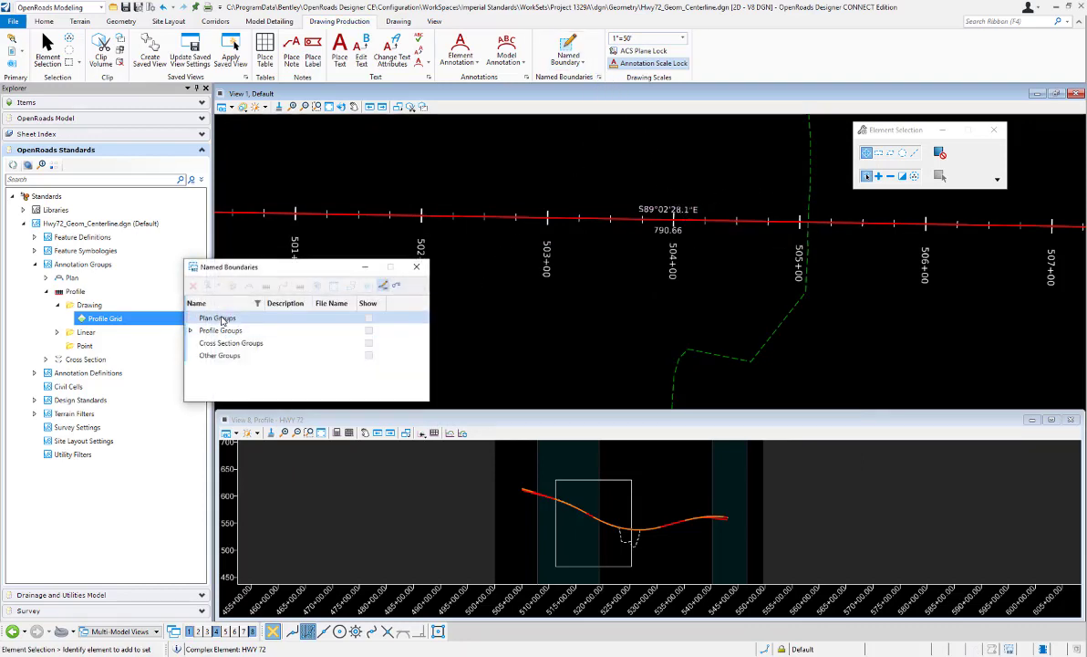
left_click(190, 330)
left_click(324, 342)
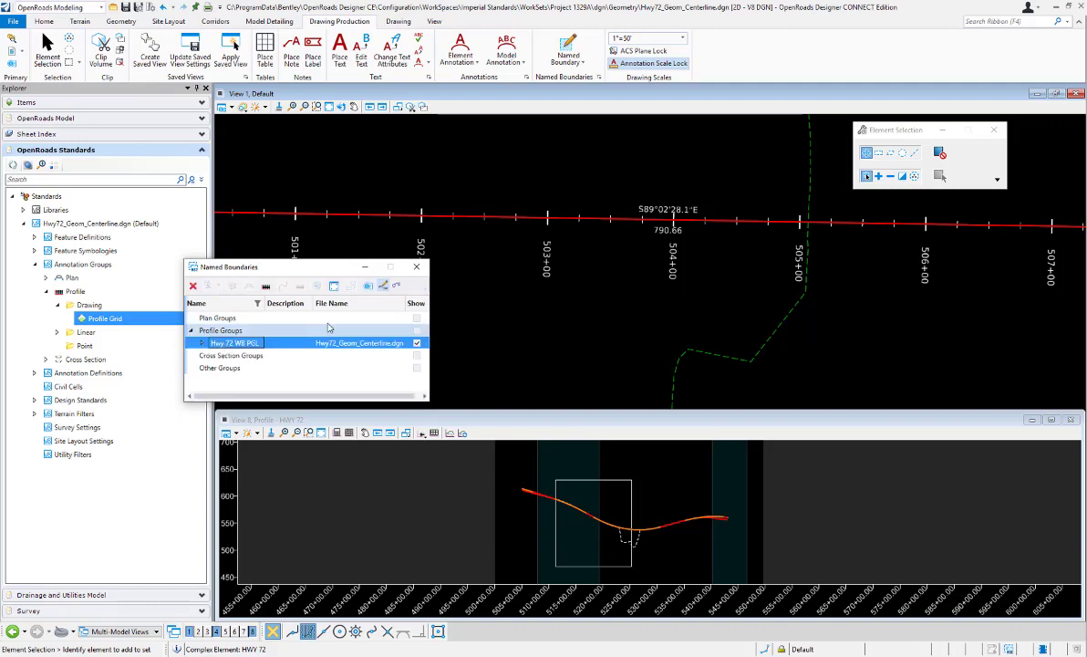
left_click(265, 286)
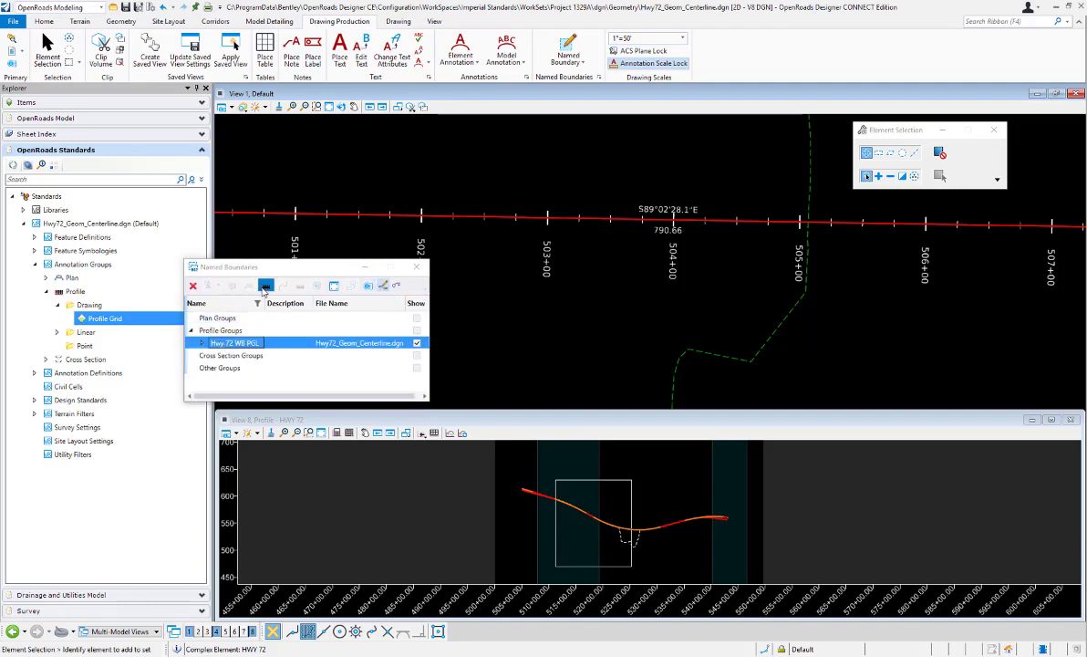
left_click(463, 281)
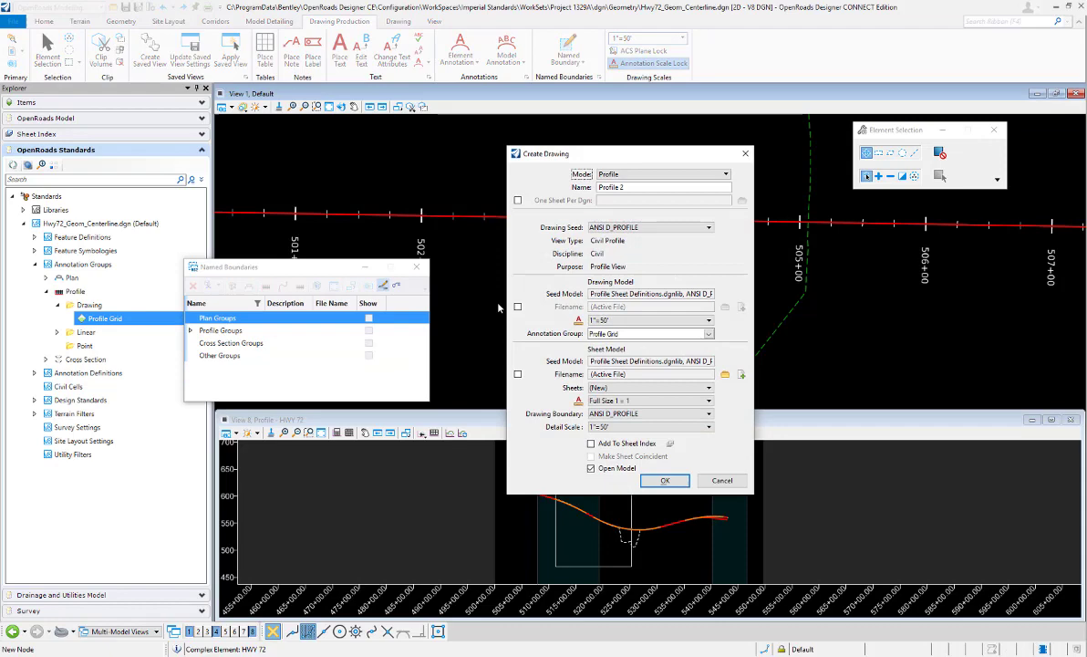
left_click(665, 483)
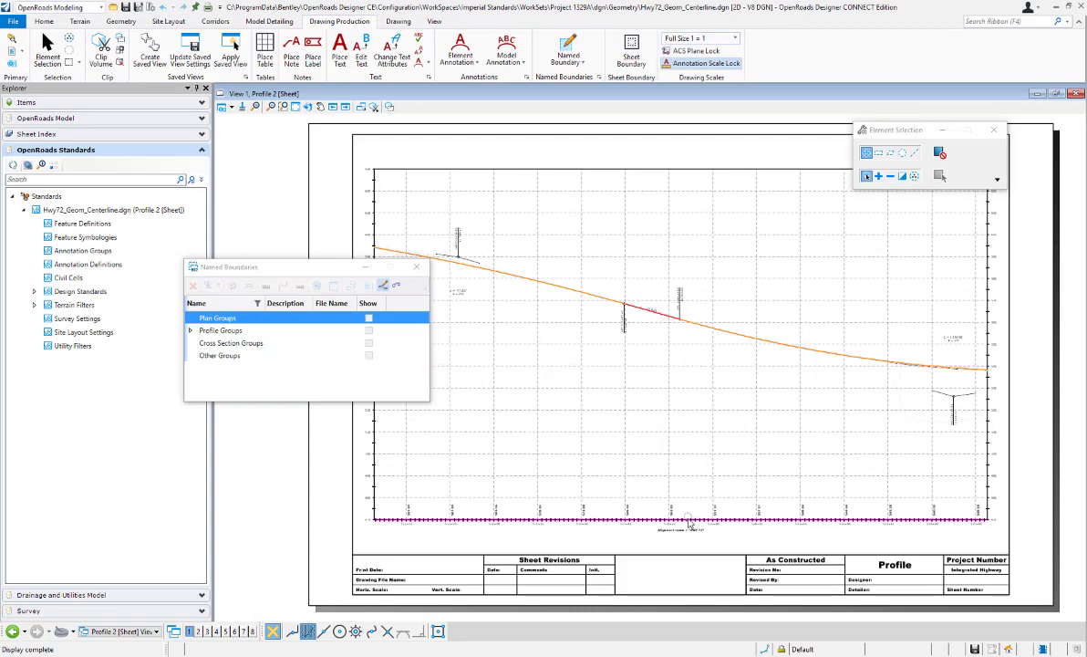
scroll(691, 542, "up", 6)
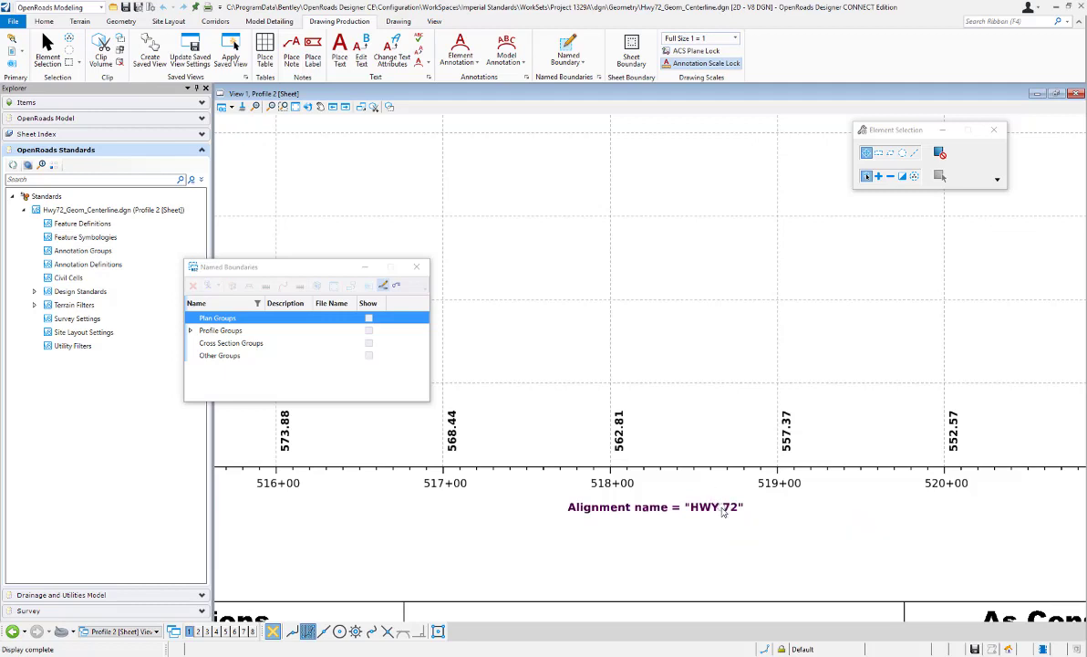
scroll(725, 512, "down", 1)
scroll(722, 512, "down", 1)
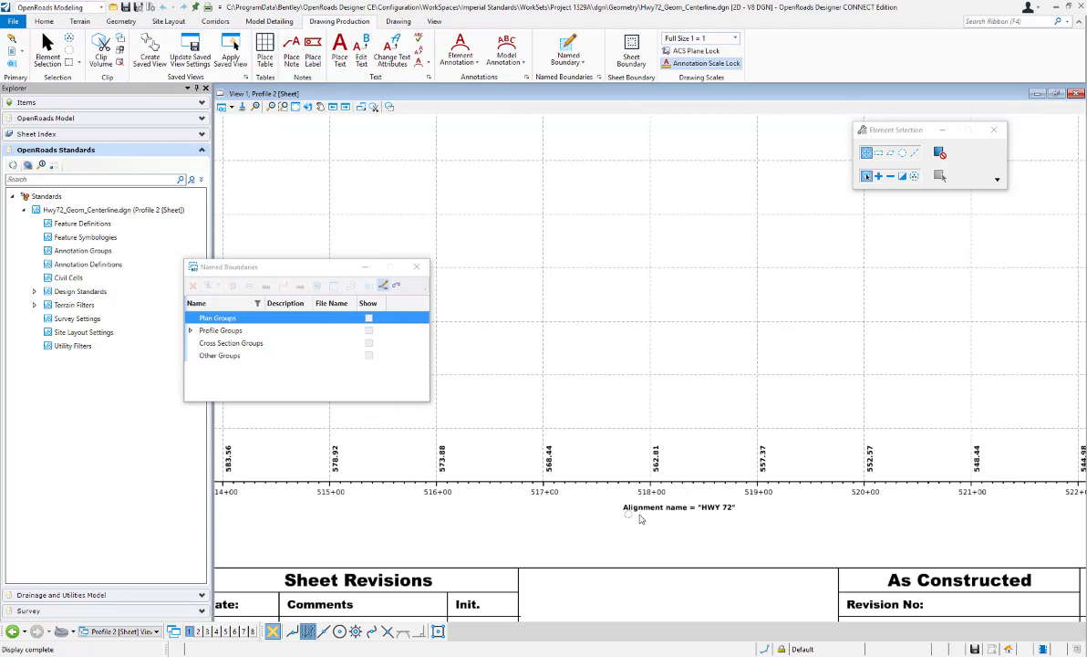
scroll(699, 506, "down", 1)
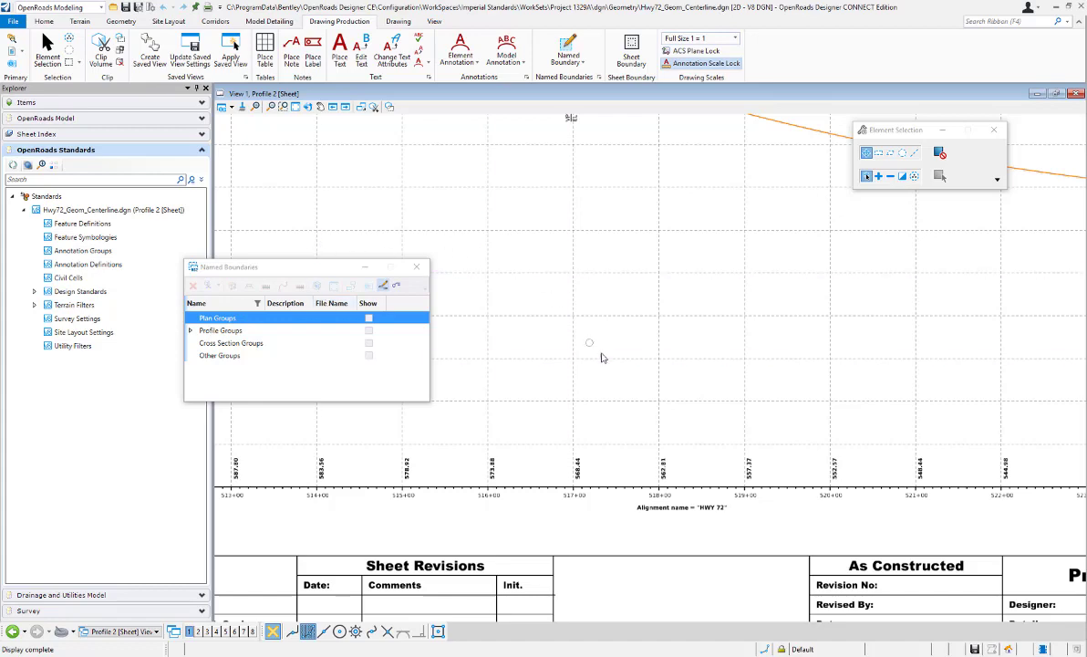
scroll(626, 369, "down", 3)
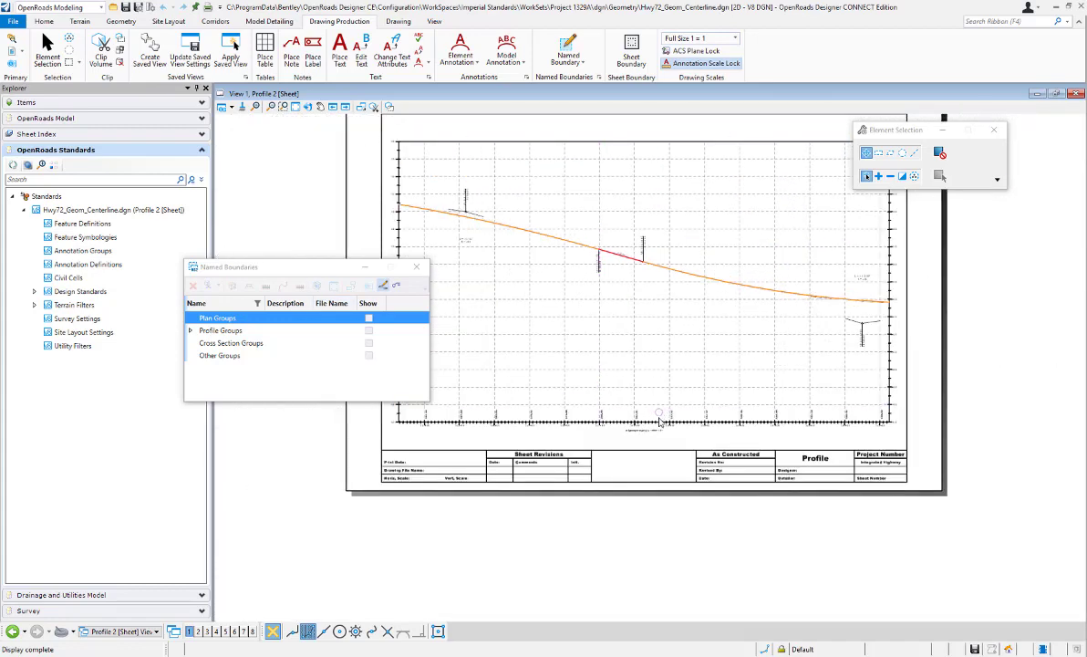
scroll(629, 387, "up", 3)
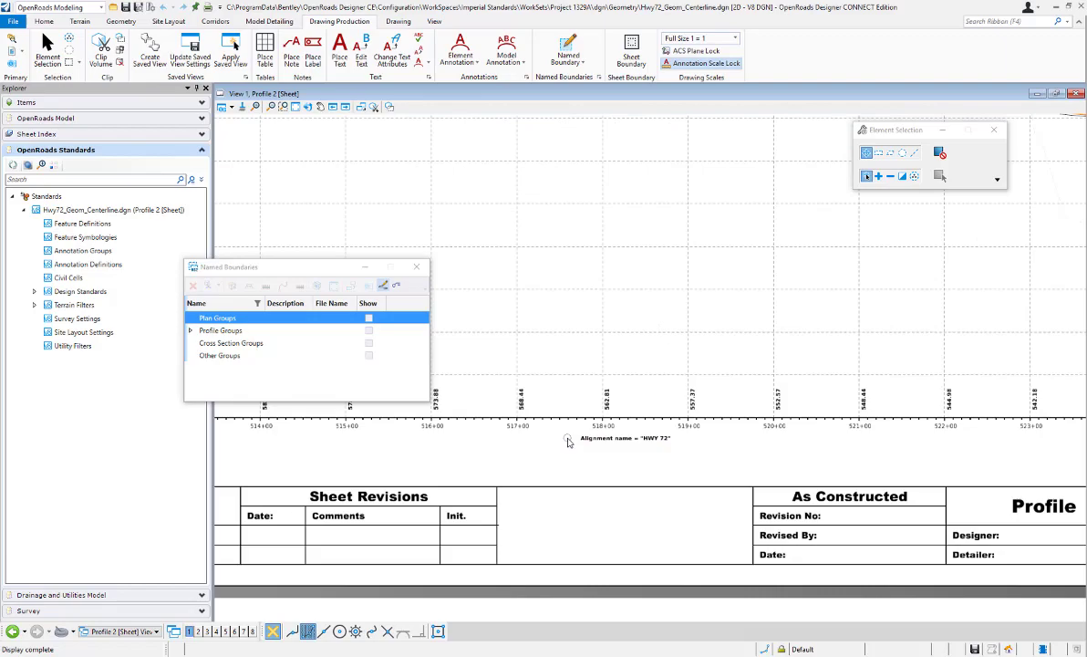